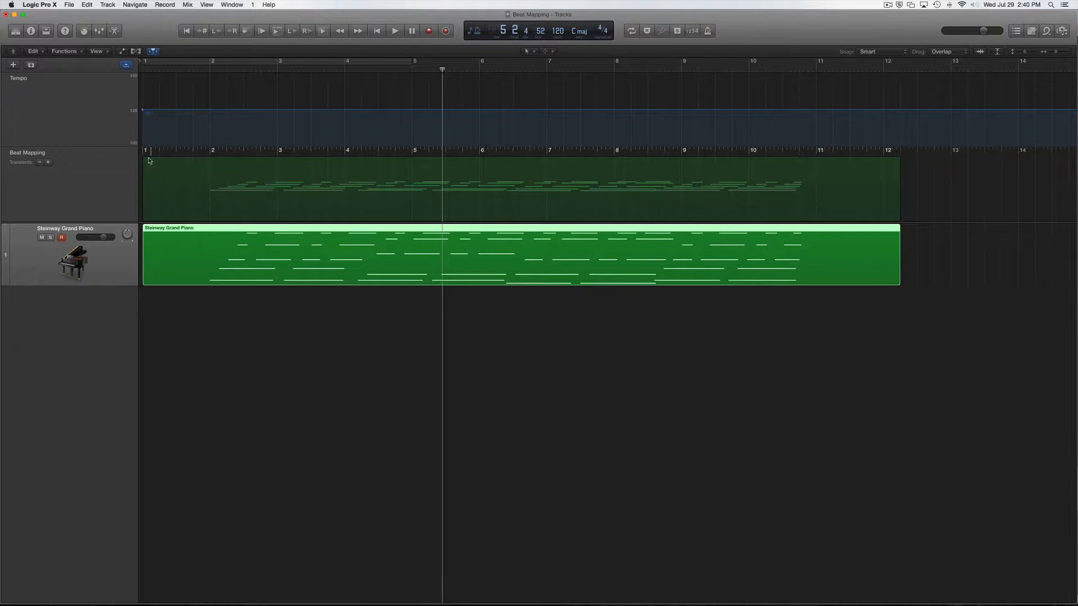
Beat-map bar 1 to the first piano note and the beat just before bar 5 to the final note, and play from the start.
{"action": "left_click_drag", "start_coordinate": [144, 151], "coordinate": [208, 200]}
{"action": "mouse_move", "coordinate": [420, 160]}
{"action": "left_mouse_down"}
{"action": "mouse_move", "coordinate": [409, 158]}
{"action": "mouse_move", "coordinate": [546, 192]}
{"action": "mouse_move", "coordinate": [732, 193]}
{"action": "left_mouse_up"}
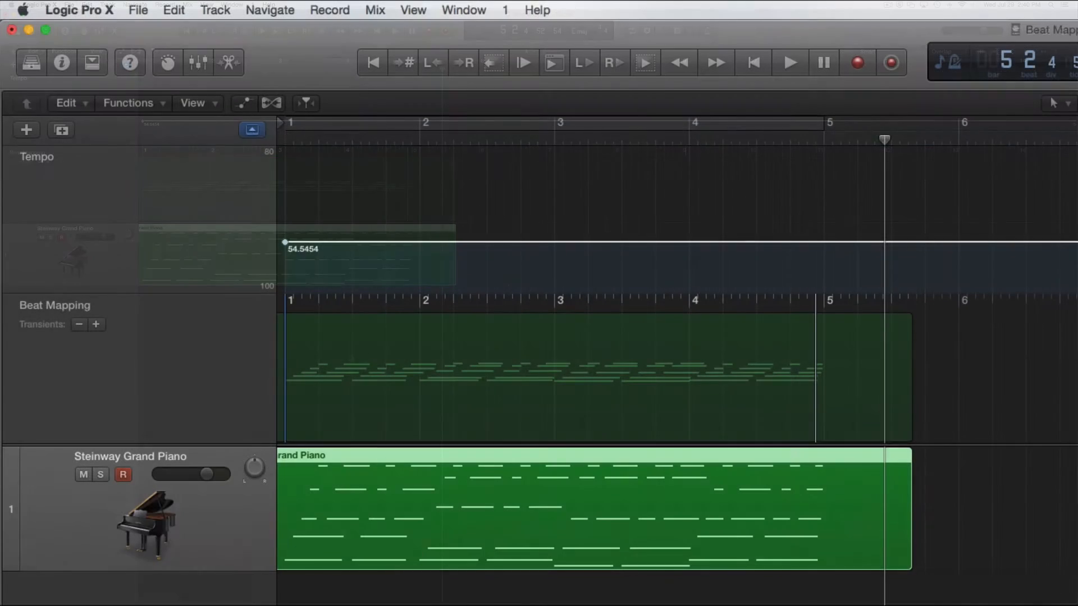
{"action": "key", "text": "Return"}
{"action": "key", "text": "space"}
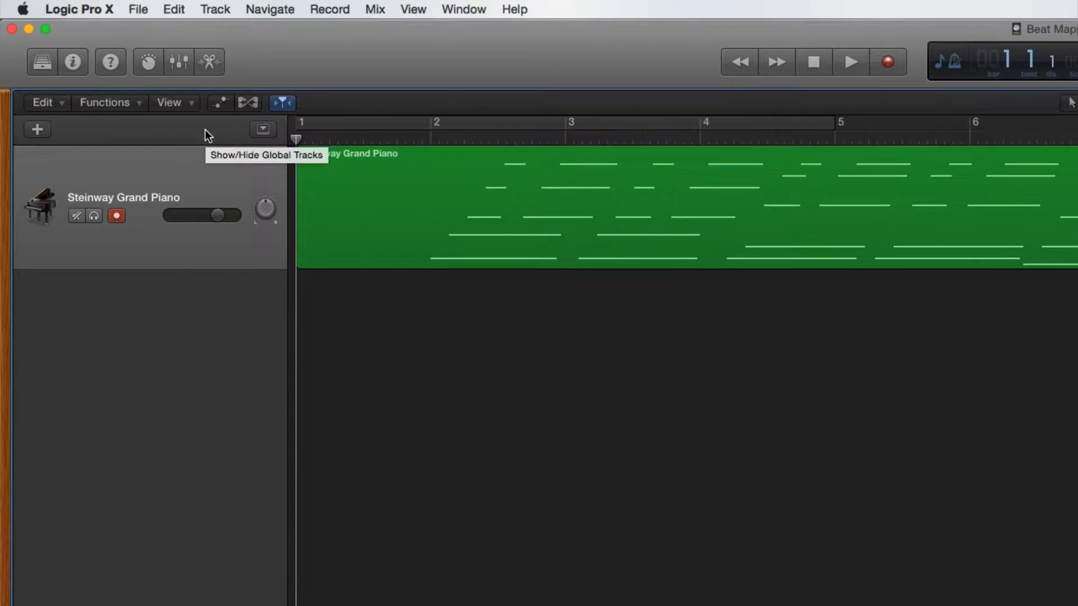
Check which global tracks are available to show or hide.
{"action": "left_click", "coordinate": [216, 9]}
{"action": "mouse_move", "coordinate": [385, 164]}
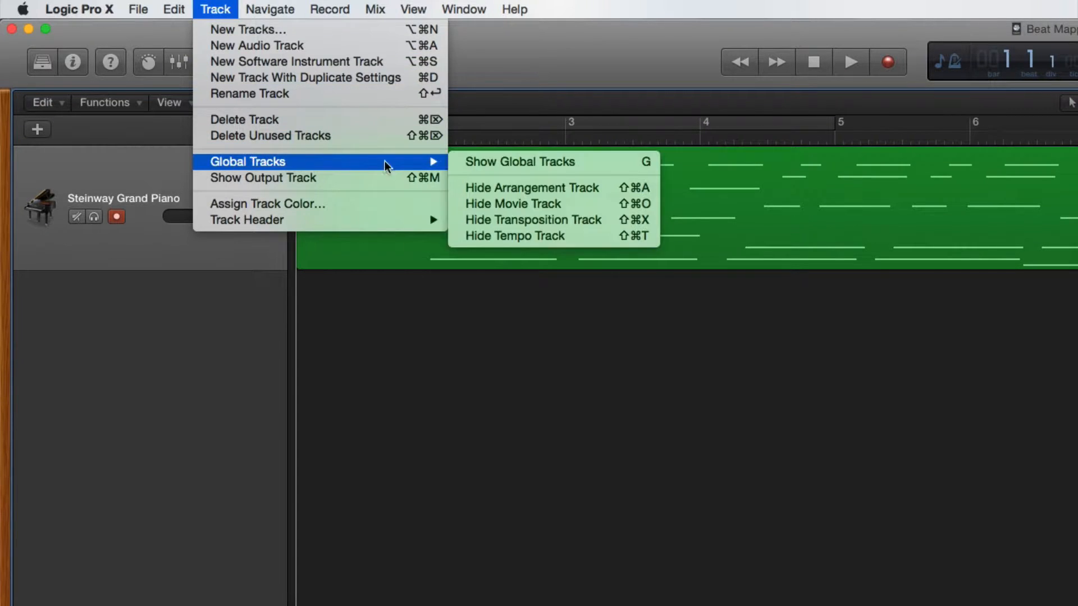
{"action": "left_click", "coordinate": [553, 241]}
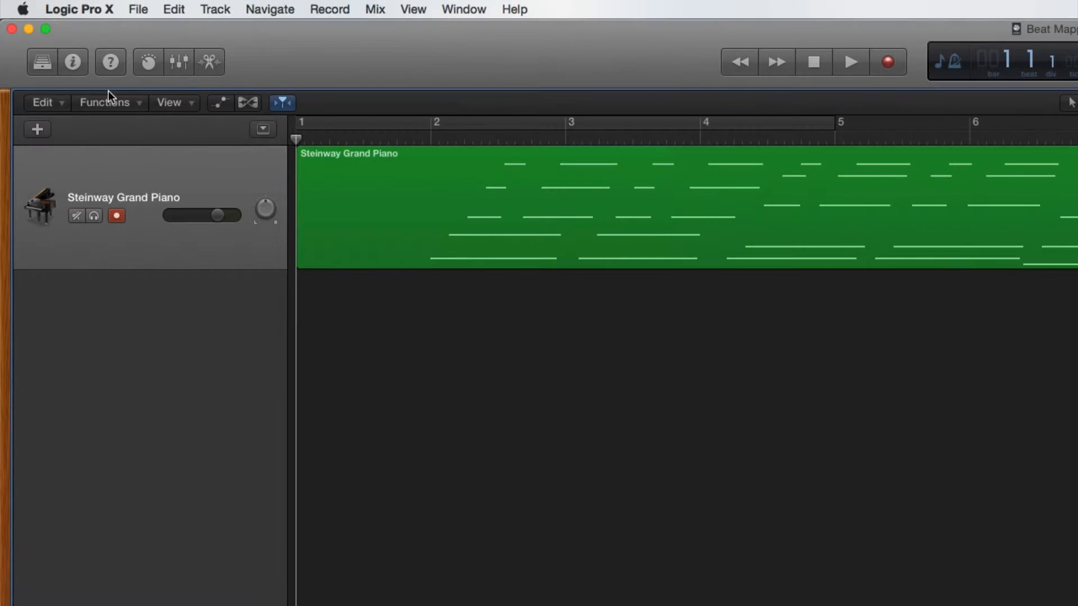
Enable Show Advanced Tools in the preferences and close them.
{"action": "left_click", "coordinate": [72, 6]}
{"action": "mouse_move", "coordinate": [89, 53]}
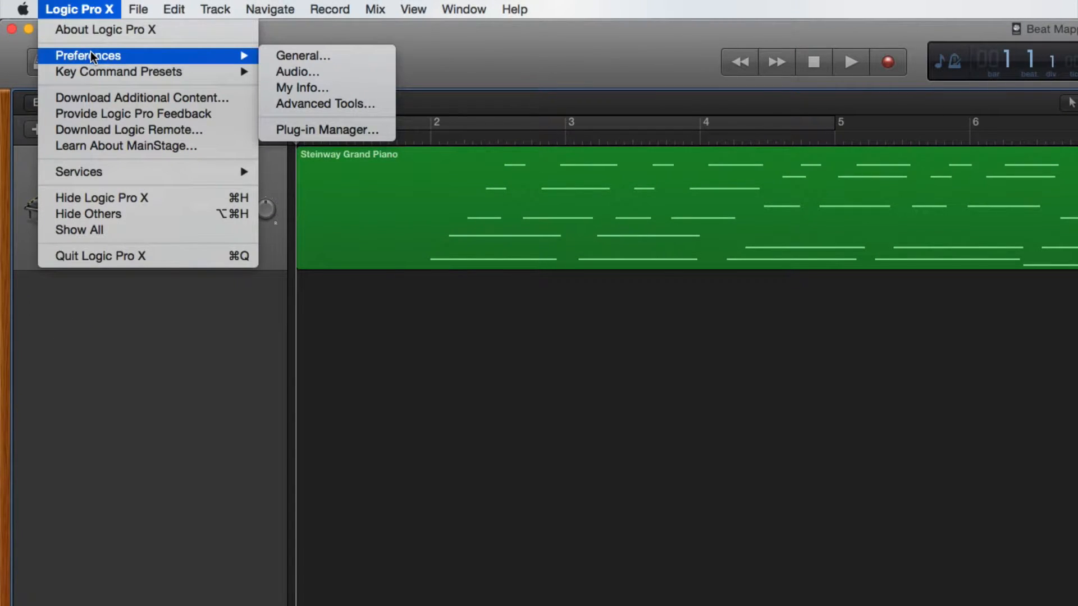
{"action": "left_click", "coordinate": [336, 103]}
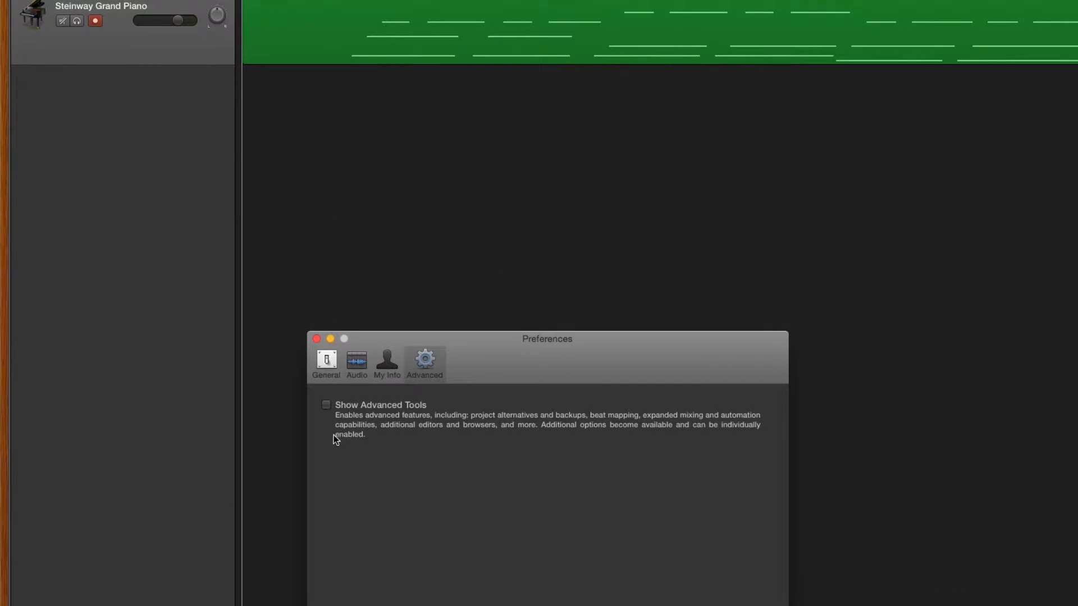
{"action": "left_click", "coordinate": [326, 405]}
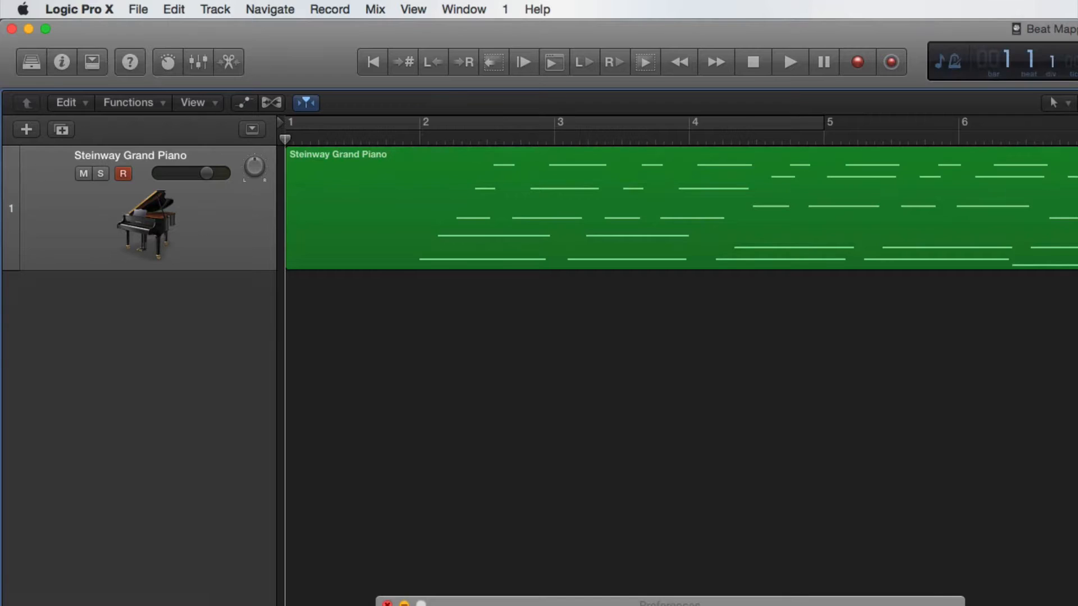
{"action": "left_click", "coordinate": [387, 604]}
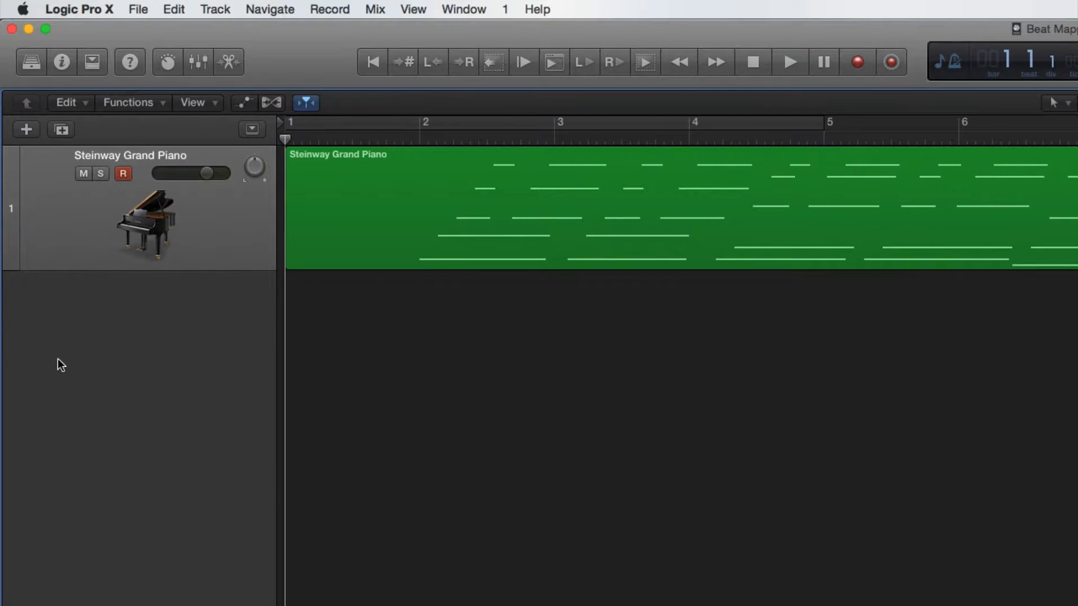
Show the global tracks above the piano track, including the Beat Mapping track.
{"action": "left_click", "coordinate": [215, 9]}
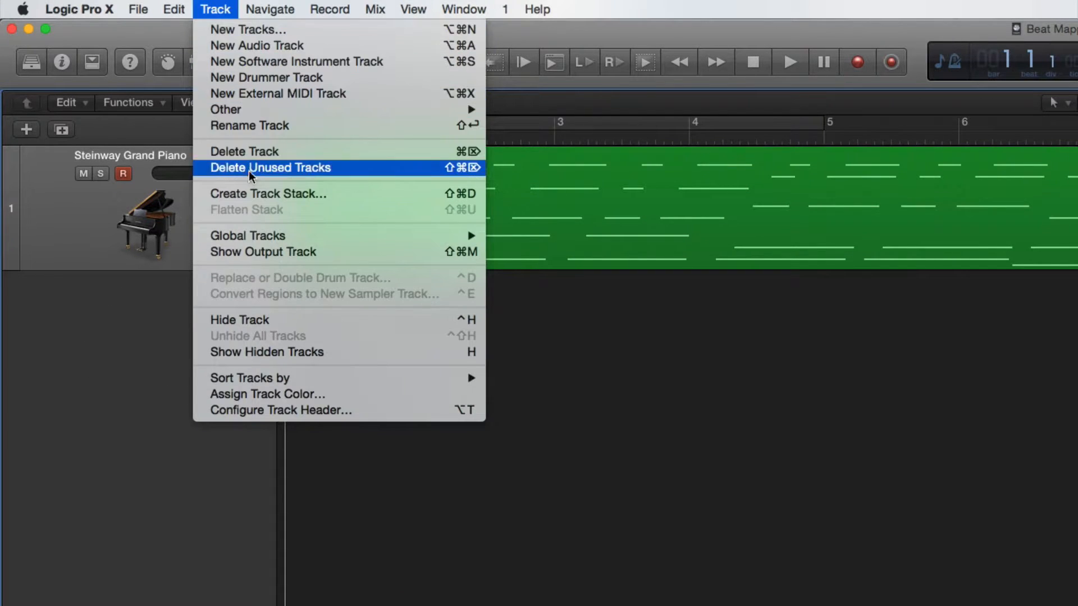
{"action": "mouse_move", "coordinate": [254, 235]}
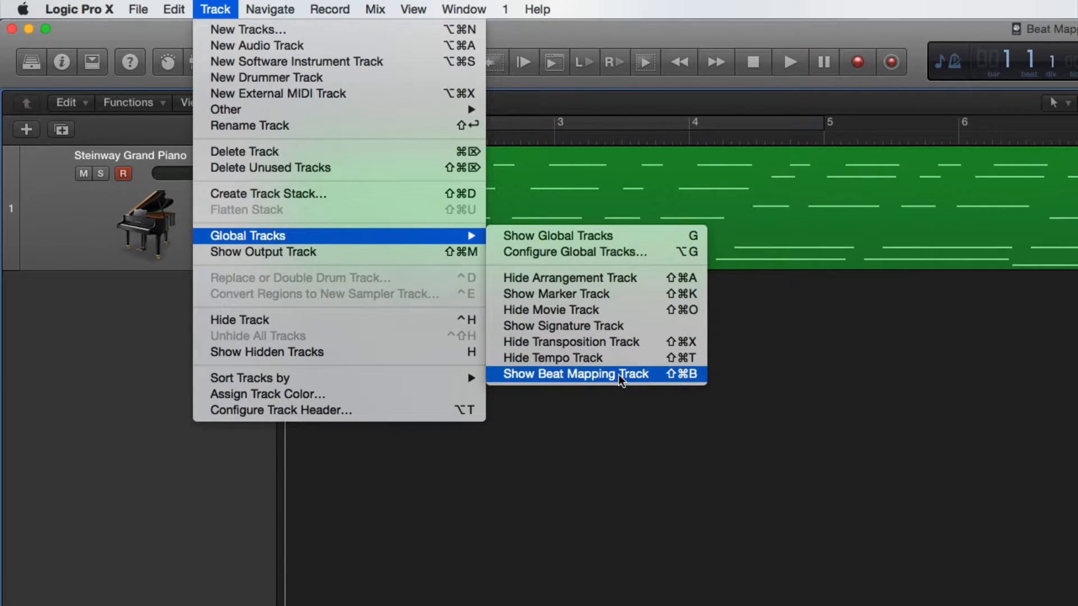
{"action": "left_click", "coordinate": [576, 242]}
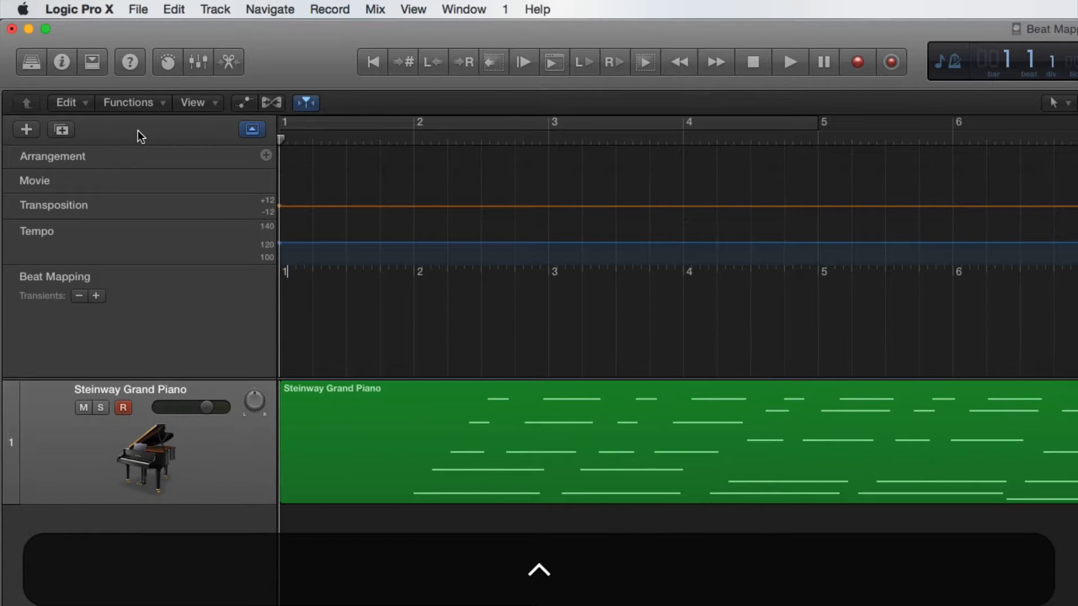
Hide the Arrangement, Movie and Transposition global tracks, keeping only Tempo and Beat Mapping.
{"action": "left_click", "coordinate": [137, 130], "text": "ctrl"}
{"action": "left_click", "coordinate": [157, 137]}
{"action": "left_click", "coordinate": [136, 122], "text": "ctrl"}
{"action": "left_click", "coordinate": [166, 159]}
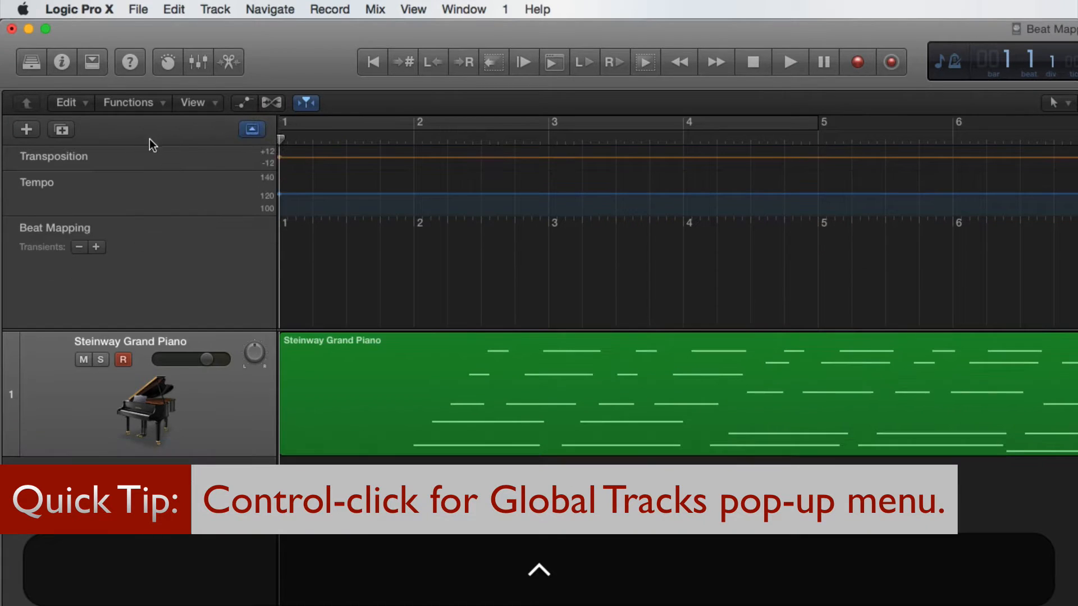
{"action": "left_click", "coordinate": [150, 124], "text": "ctrl"}
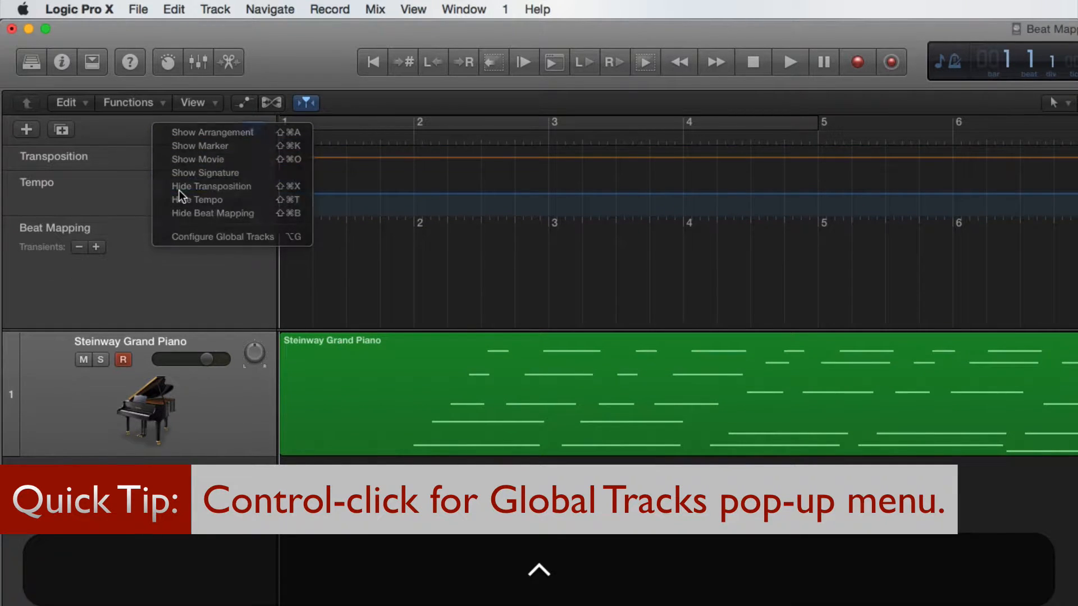
{"action": "left_click", "coordinate": [179, 188]}
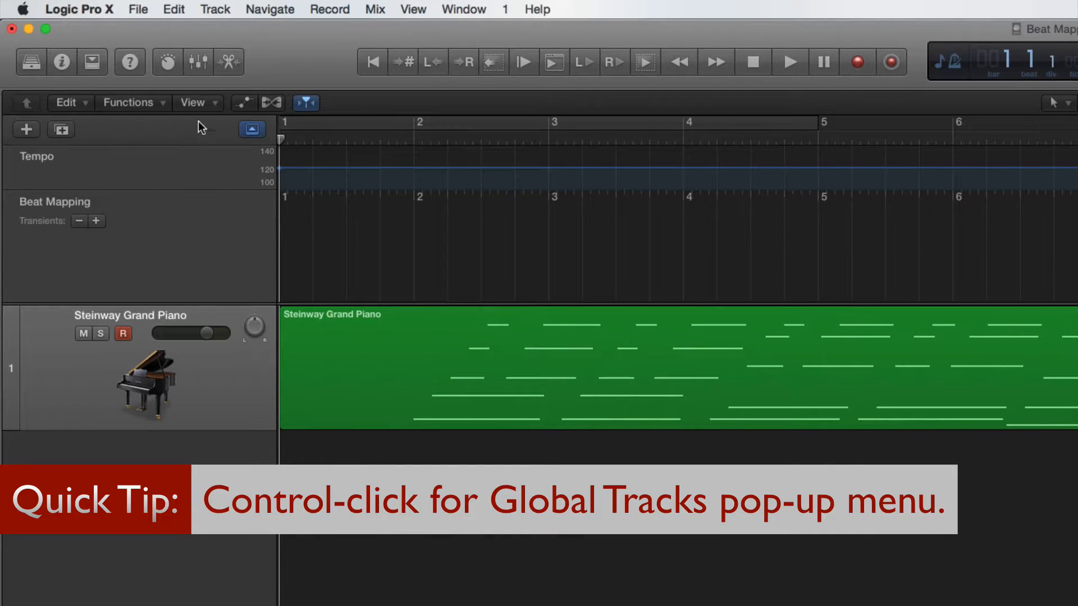
Toggle the whole global tracks area hidden and shown, ending with it shown.
{"action": "left_click", "coordinate": [250, 132]}
{"action": "left_click", "coordinate": [250, 132]}
{"action": "left_click", "coordinate": [250, 132]}
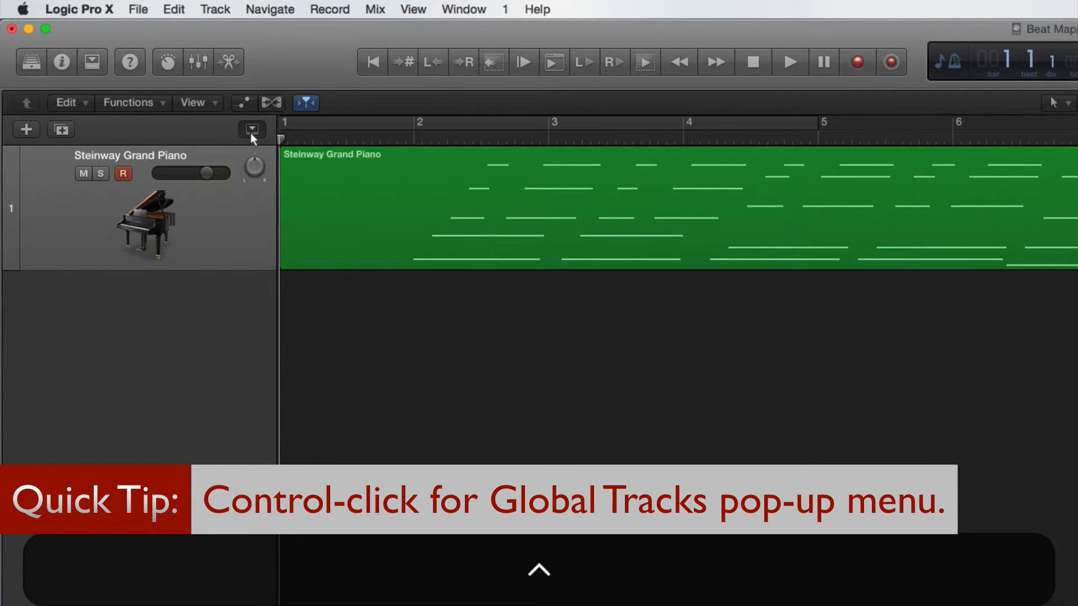
{"action": "left_click", "coordinate": [252, 130]}
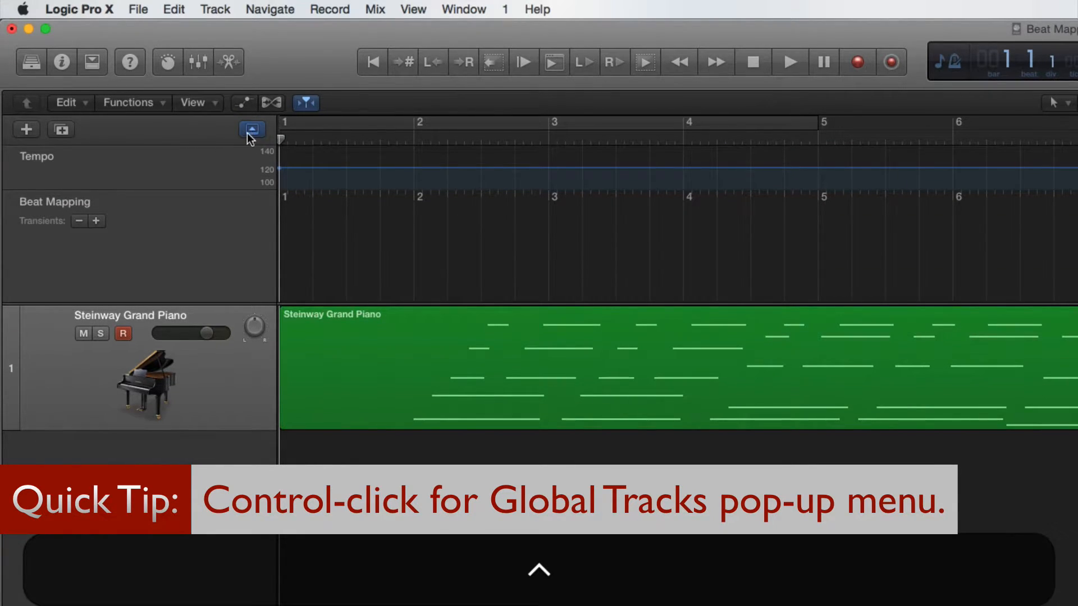
{"action": "left_click", "coordinate": [250, 133]}
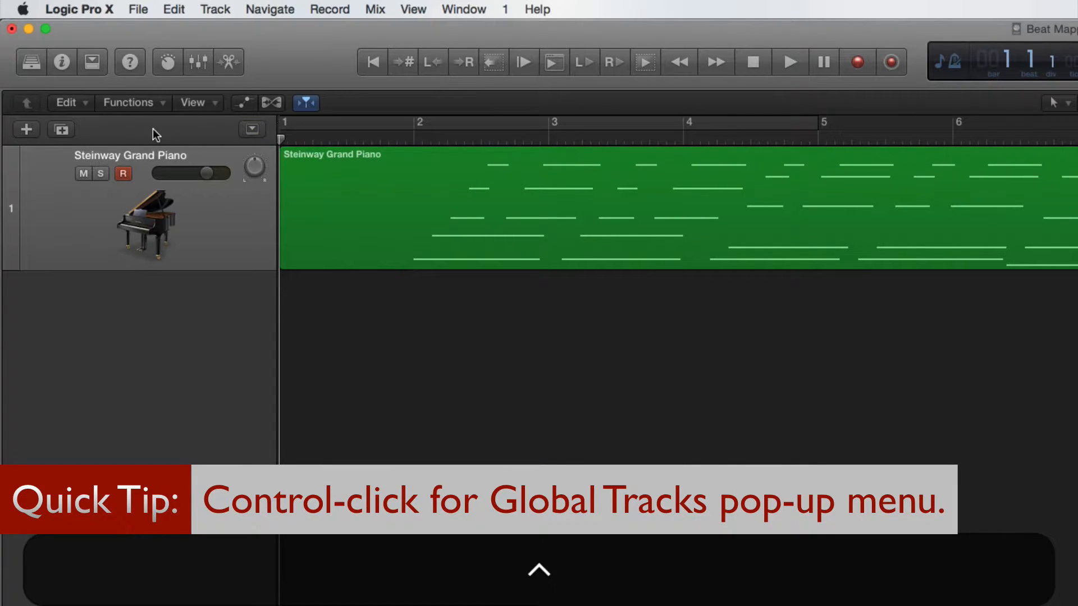
{"action": "key", "text": "g"}
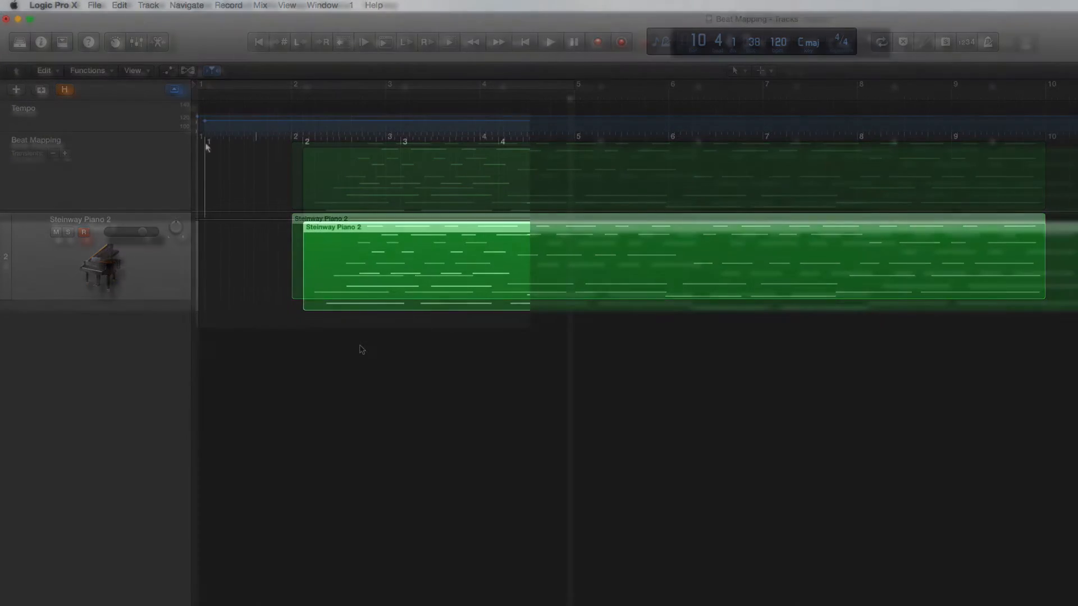
Beat-map bar 1 of the Steinway Piano 2 region to its first note and the beat just before bar 5 to its final note.
{"action": "left_click_drag", "start_coordinate": [201, 144], "coordinate": [340, 187]}
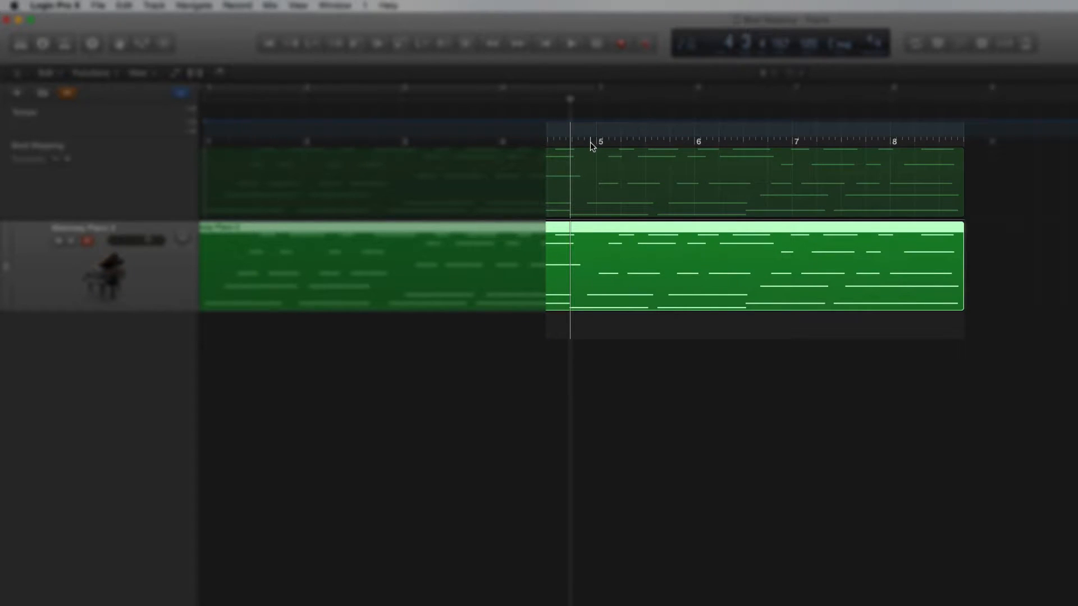
{"action": "left_click_drag", "start_coordinate": [591, 144], "coordinate": [929, 175]}
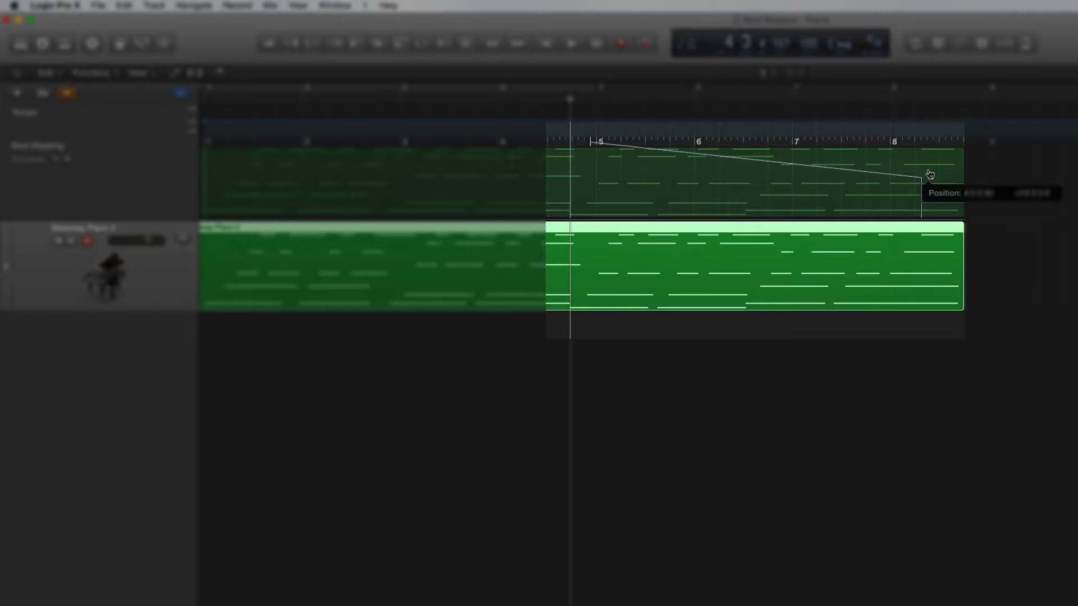
{"action": "left_click_drag", "start_coordinate": [930, 175], "coordinate": [929, 174]}
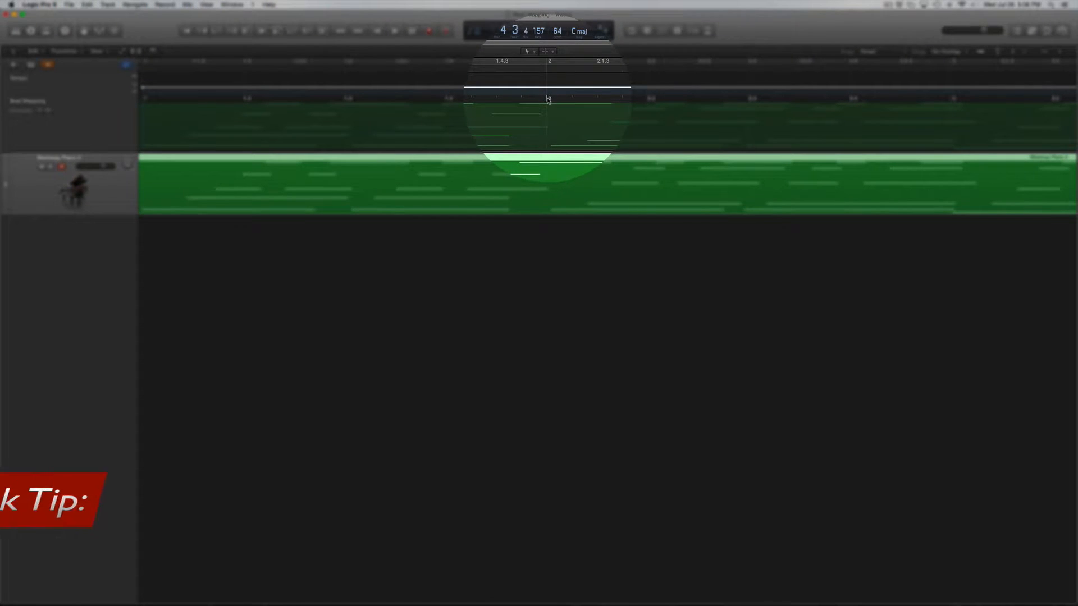
Beat-map bar 2, beats 1.3 and 2.3, and bar 3 to their matching notes in the piano region.
{"action": "left_click_drag", "start_coordinate": [548, 98], "coordinate": [558, 146]}
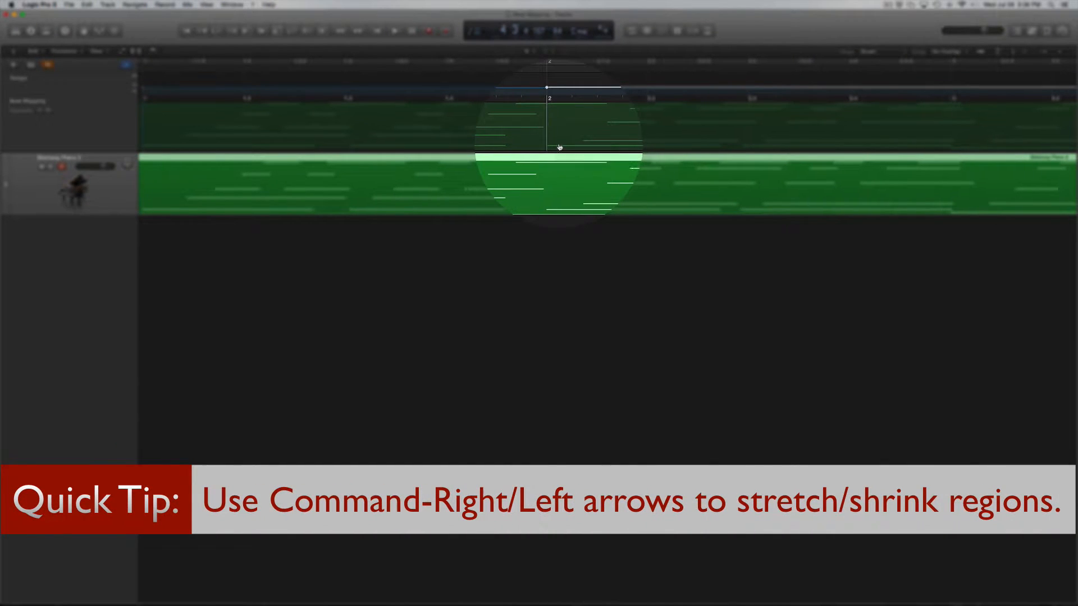
{"action": "left_click_drag", "start_coordinate": [346, 99], "coordinate": [359, 125]}
{"action": "scroll", "coordinate": [621, 124], "scroll_direction": "right", "scroll_amount": 5}
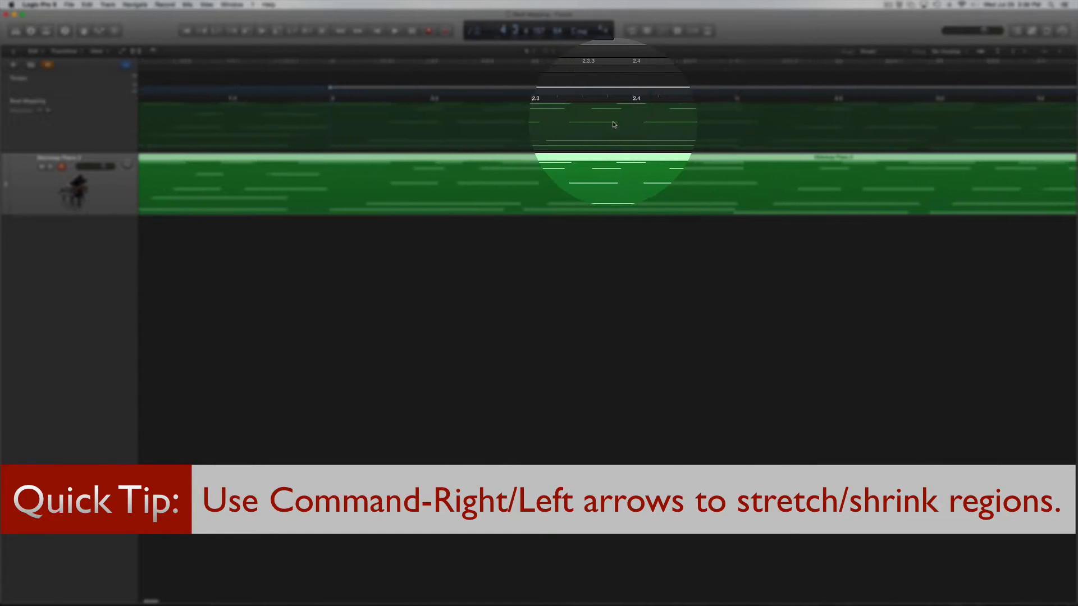
{"action": "scroll", "coordinate": [614, 125], "scroll_direction": "right", "scroll_amount": 1}
{"action": "left_click_drag", "start_coordinate": [509, 99], "coordinate": [498, 122]}
{"action": "scroll", "coordinate": [537, 132], "scroll_direction": "right", "scroll_amount": 1}
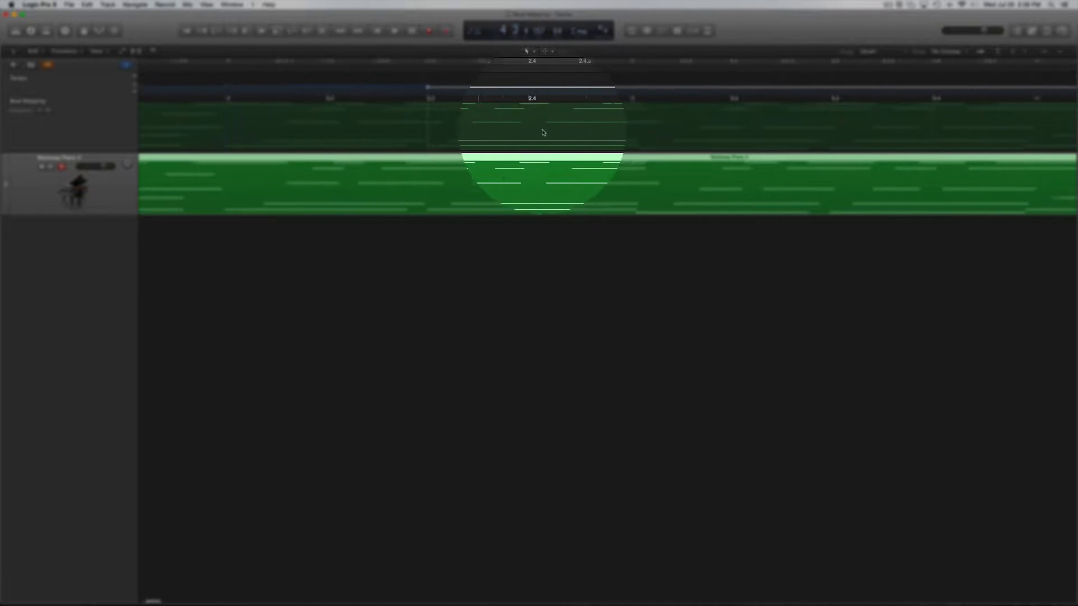
{"action": "scroll", "coordinate": [538, 132], "scroll_direction": "right", "scroll_amount": 1}
{"action": "left_click_drag", "start_coordinate": [618, 99], "coordinate": [633, 137]}
{"action": "scroll", "coordinate": [372, 284], "scroll_direction": "left", "scroll_amount": 5}
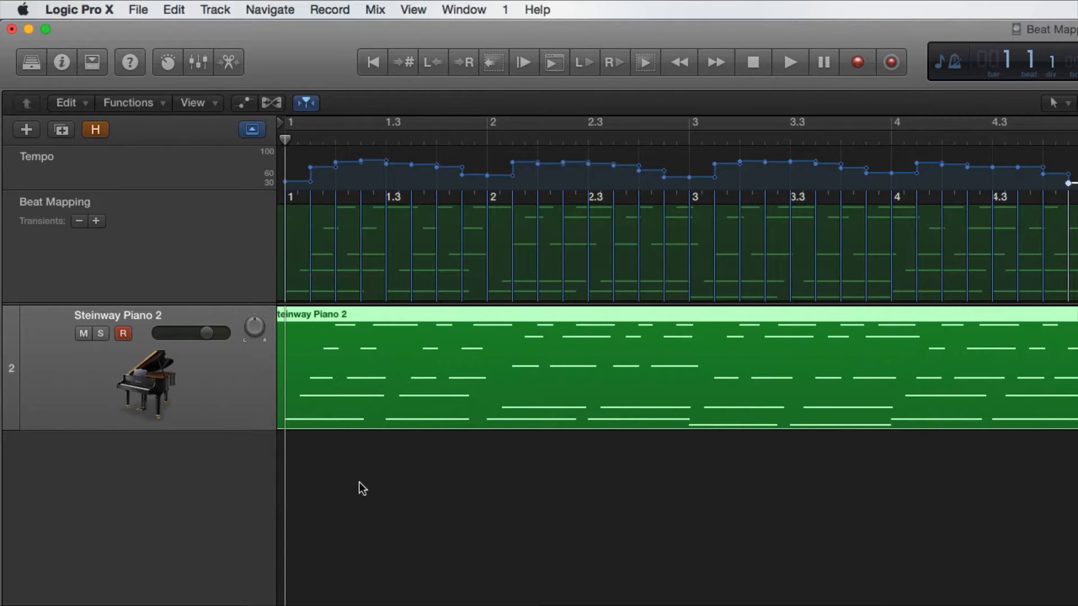
Play back the beat-mapped piano performance from the start to hear how it follows the tempo curve.
{"action": "key", "text": "space"}
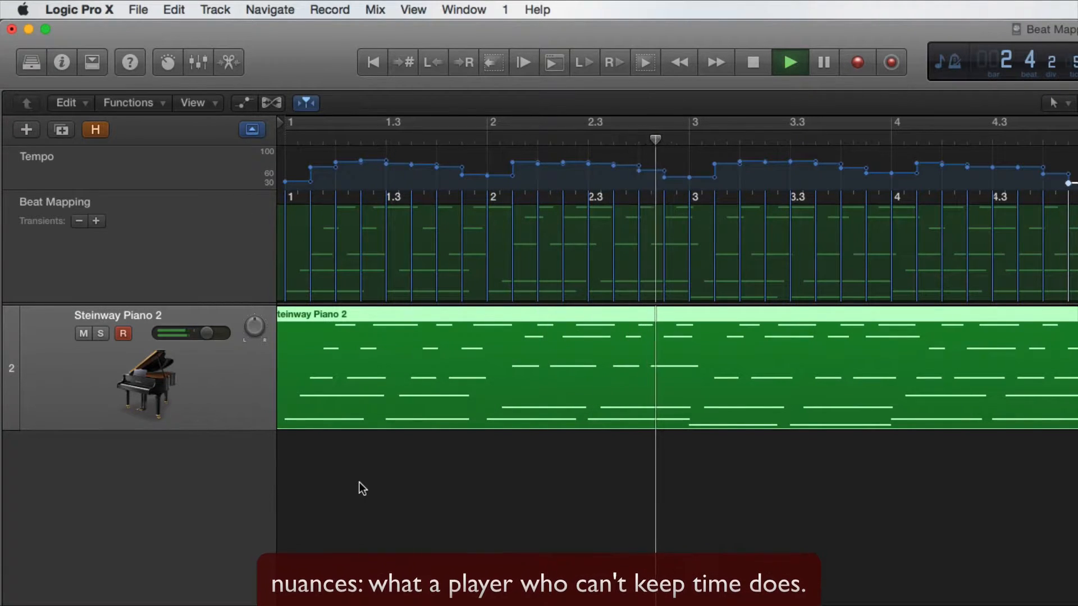
{"action": "key", "text": "space"}
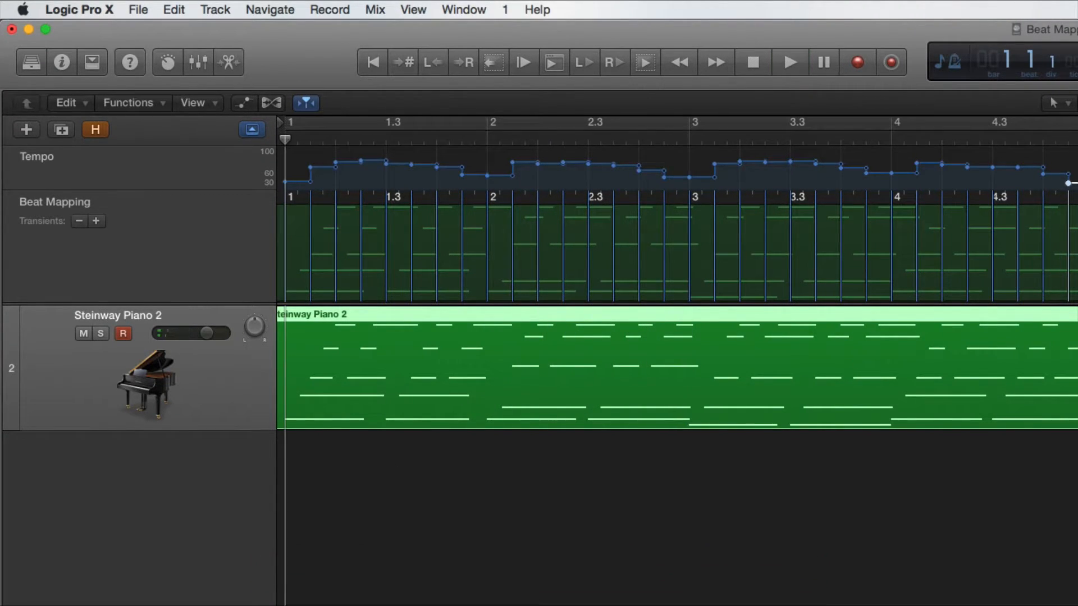
{"action": "key", "text": "space"}
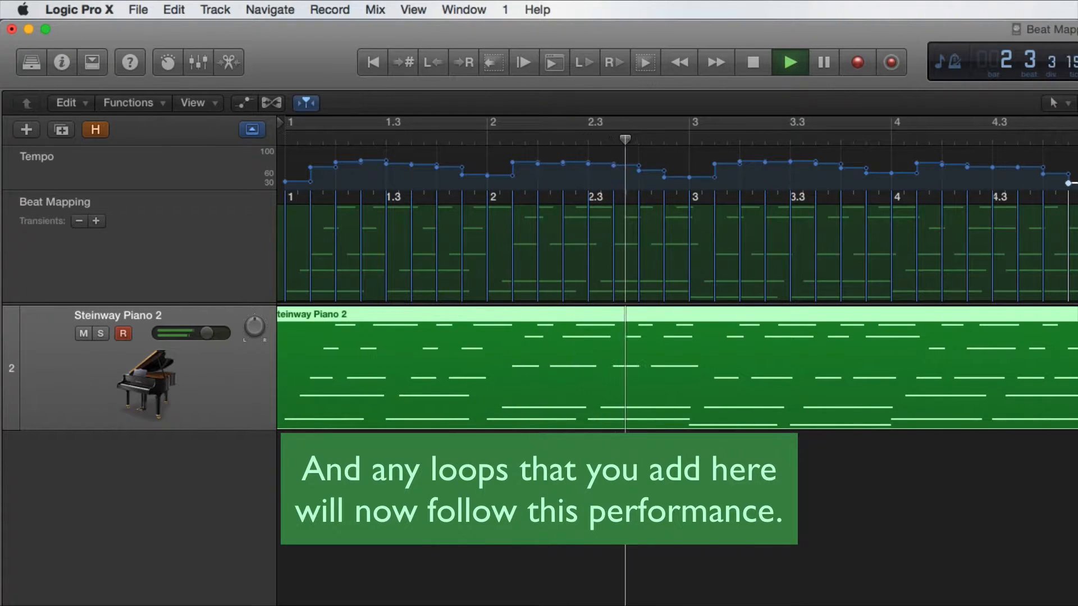
{"action": "key", "text": "space"}
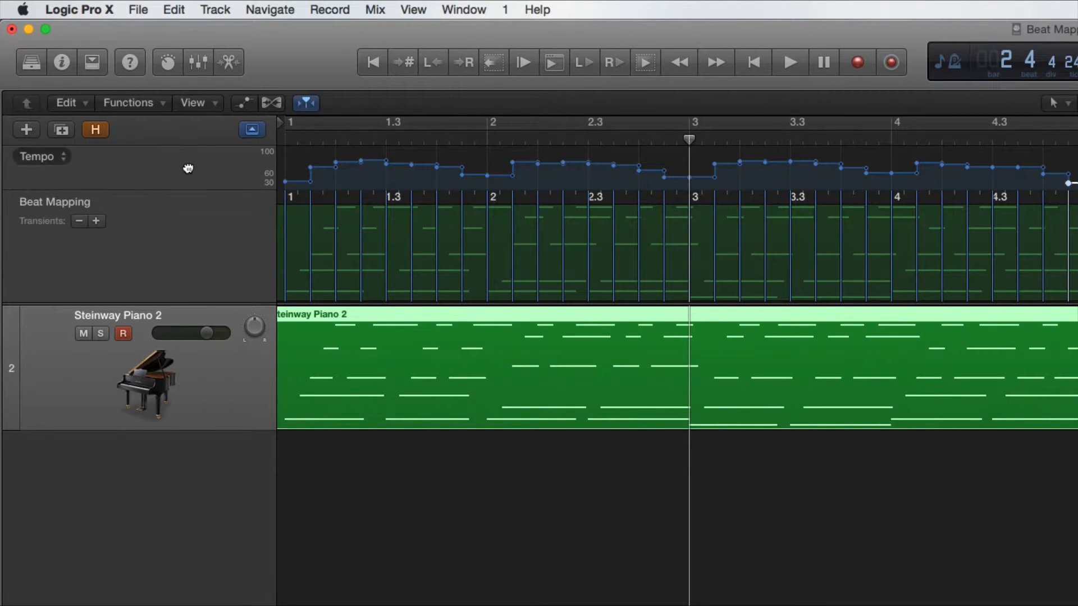
Delete all tempo changes and try a constant project tempo of 136 bpm on the mapped performance.
{"action": "left_click", "coordinate": [141, 169]}
{"action": "key", "text": "Delete"}
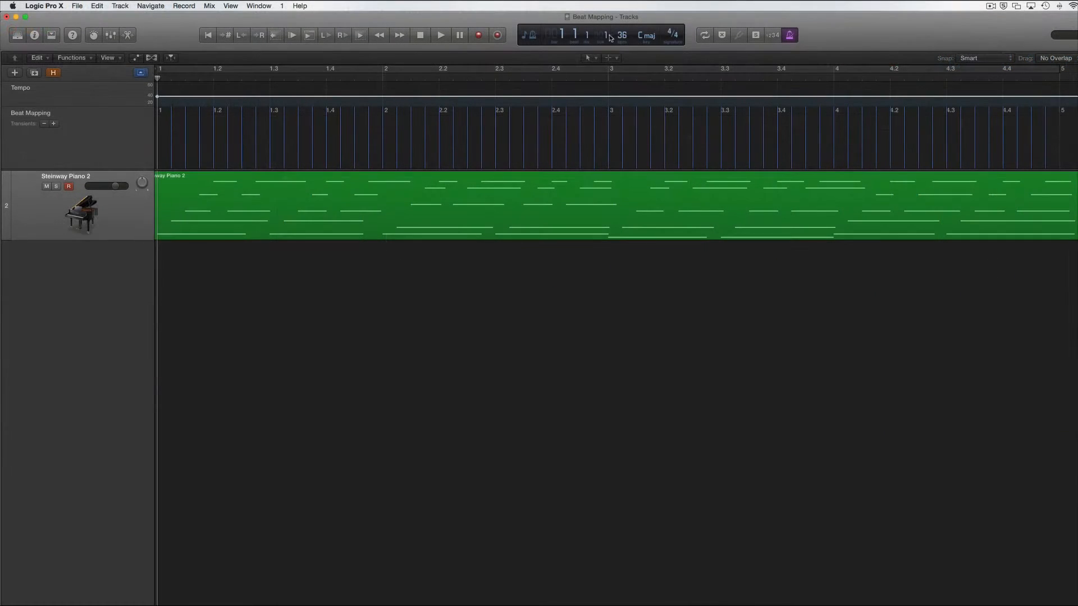
{"action": "left_click_drag", "start_coordinate": [610, 37], "coordinate": [610, 30]}
{"action": "key", "text": "super+z"}
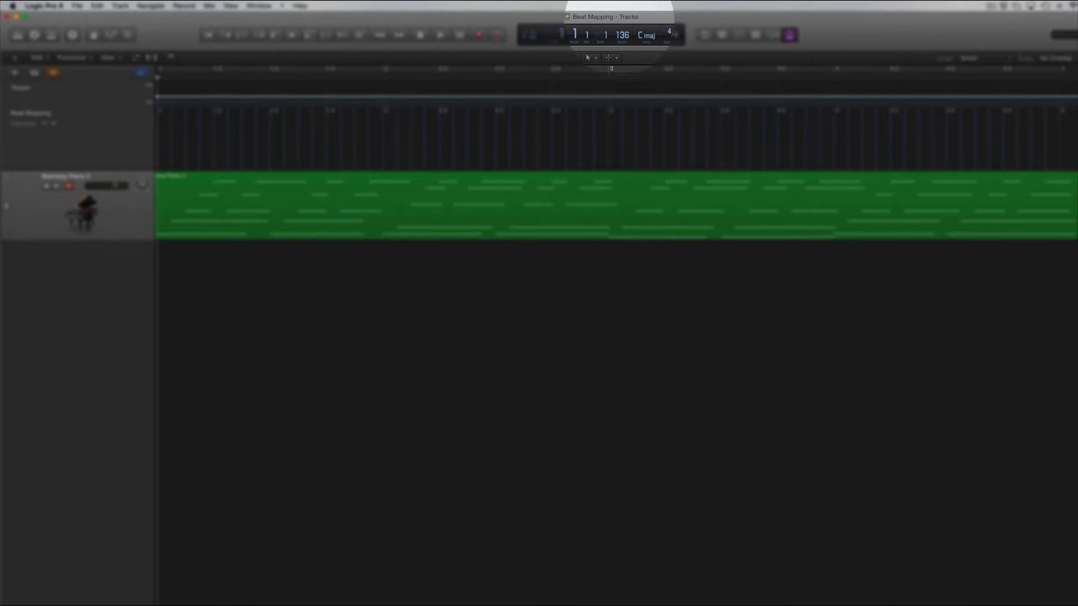
{"action": "key", "text": "space"}
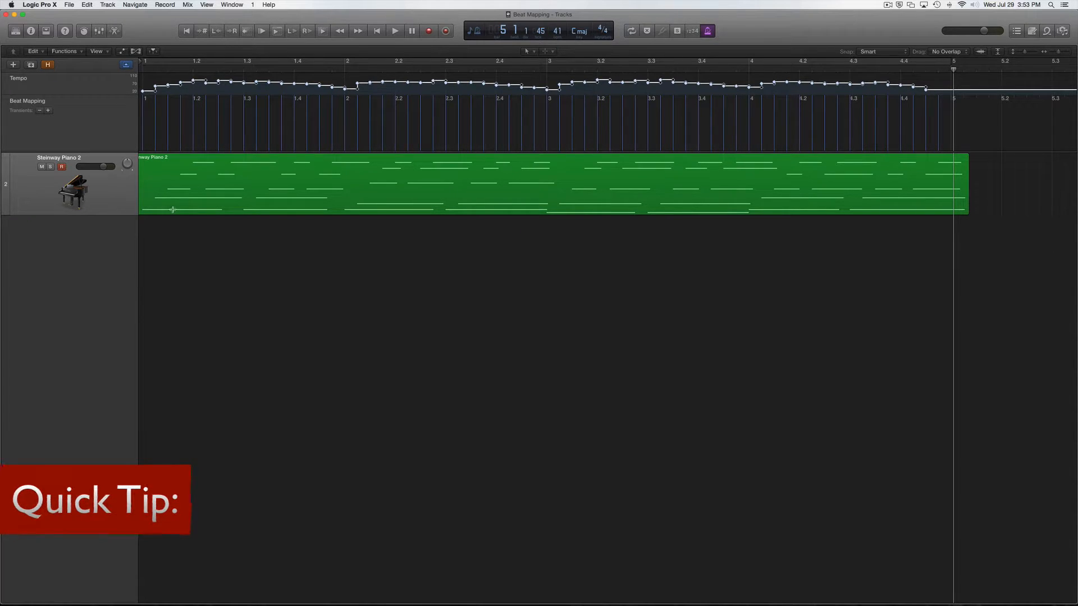
Deselect the tempo points and select all beat map markers in the Beat Mapping track.
{"action": "left_click", "coordinate": [200, 236]}
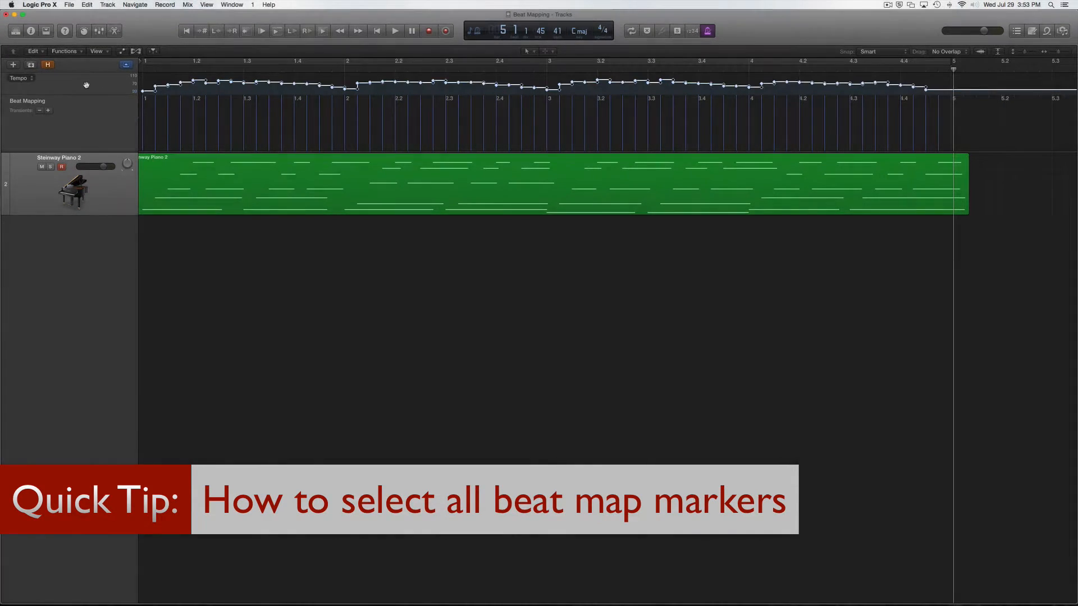
{"action": "left_click", "coordinate": [984, 77]}
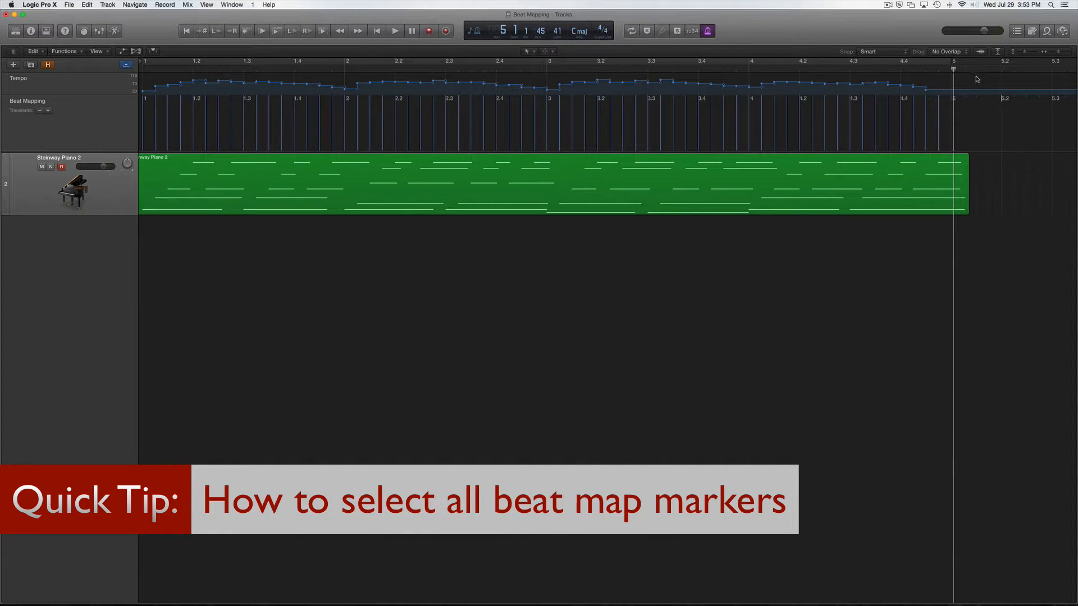
{"action": "left_click_drag", "start_coordinate": [951, 85], "coordinate": [644, 90]}
{"action": "left_click", "coordinate": [114, 121]}
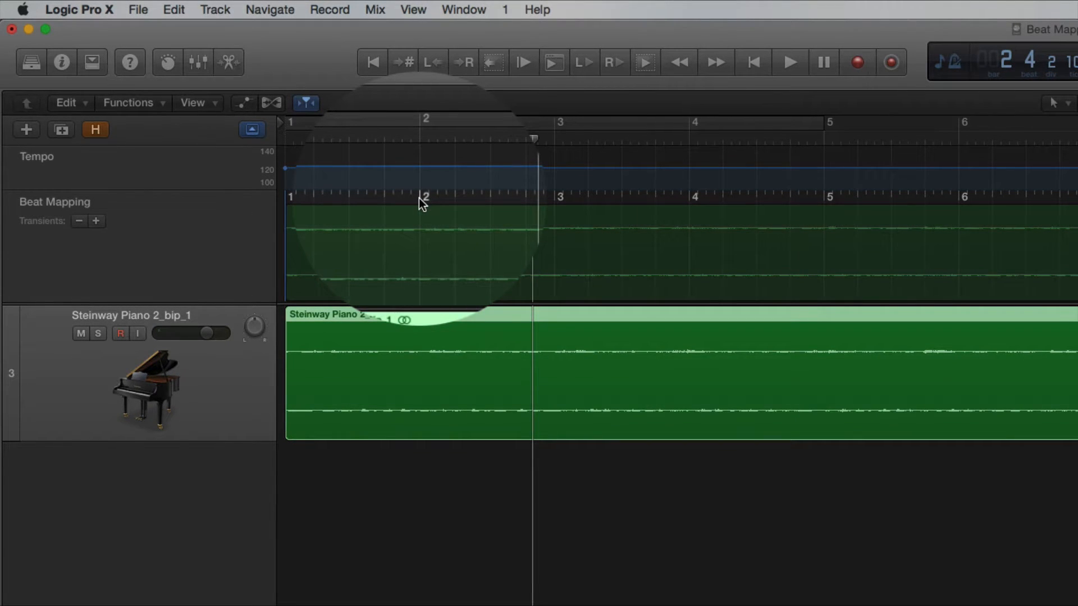
Open the piano region in the Audio File Editor, enable transient editing and play the region to find the first bar's downbeat.
{"action": "left_click", "coordinate": [419, 197]}
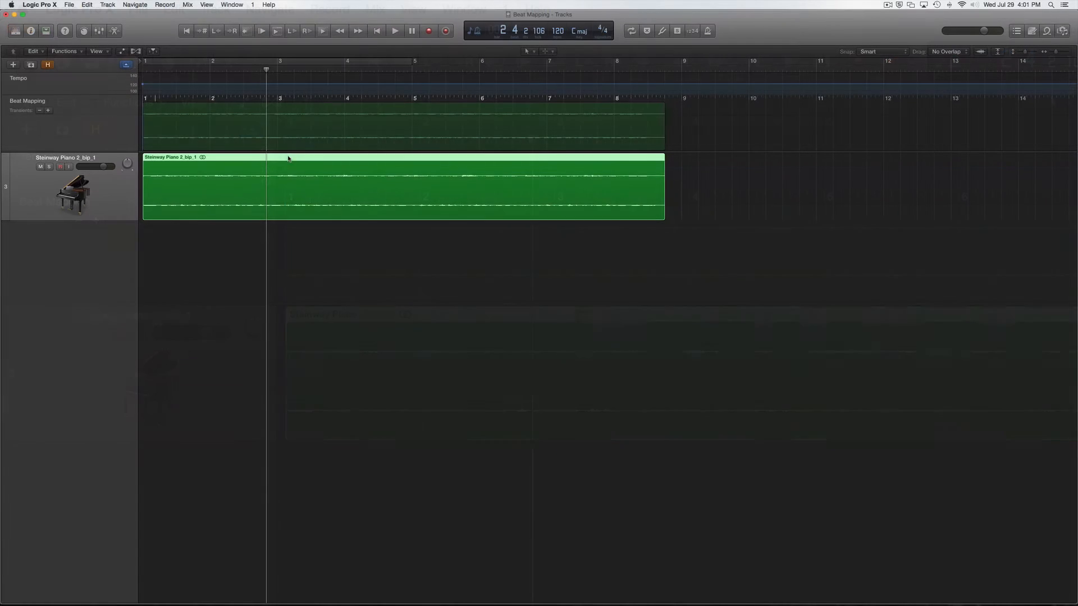
{"action": "double_click", "coordinate": [576, 315]}
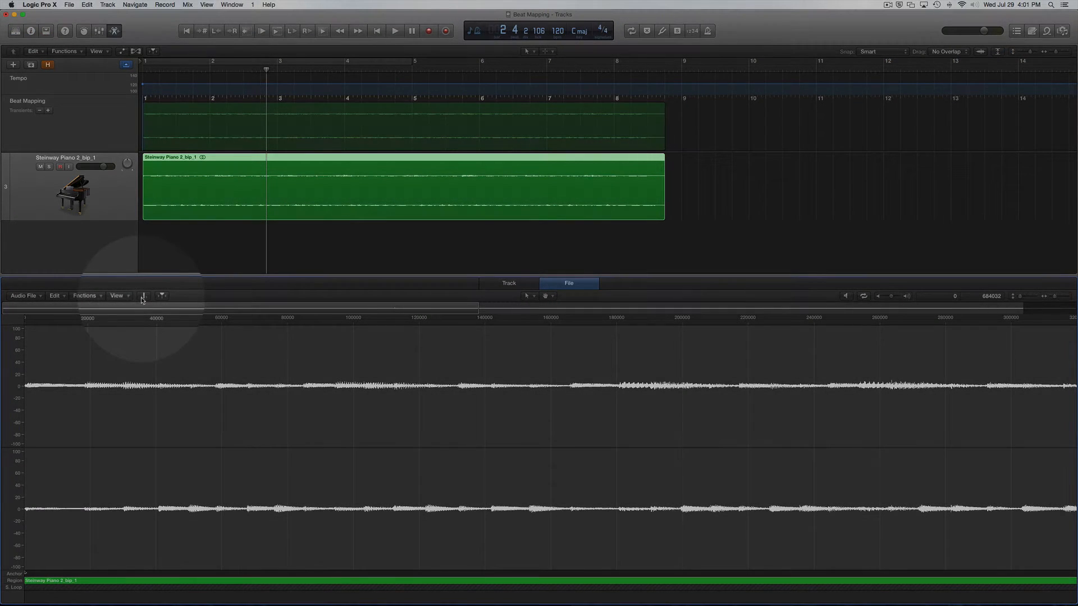
{"action": "left_click", "coordinate": [143, 296]}
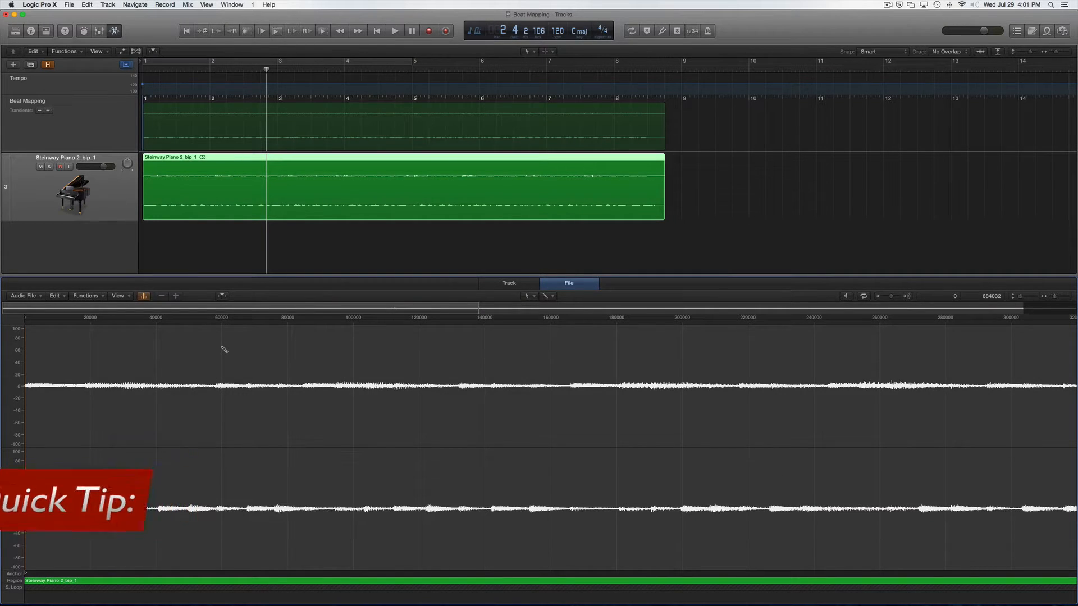
{"action": "key", "text": "space"}
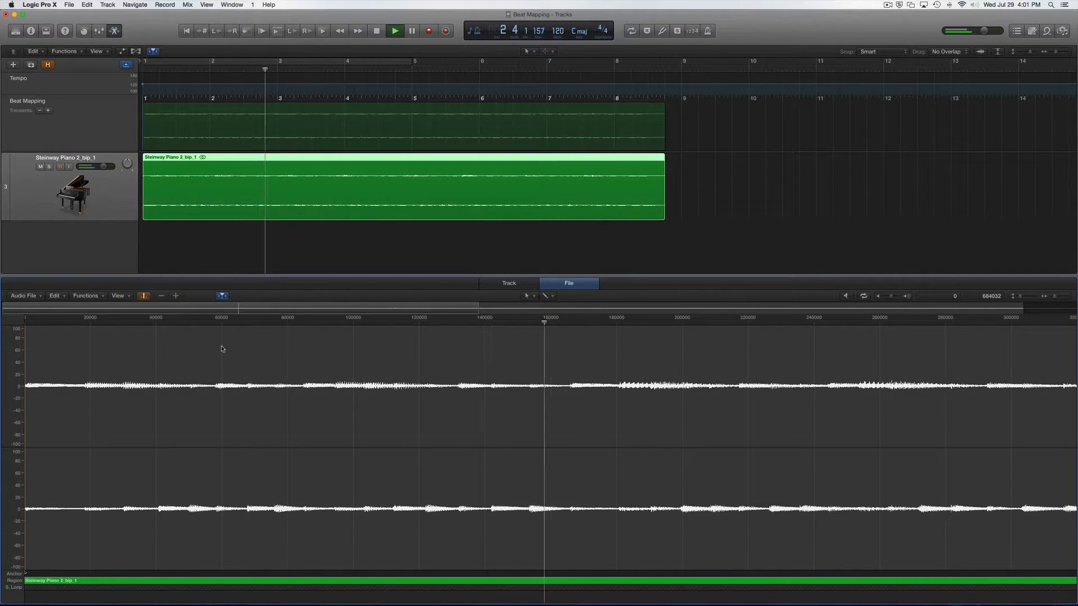
{"action": "key", "text": "space"}
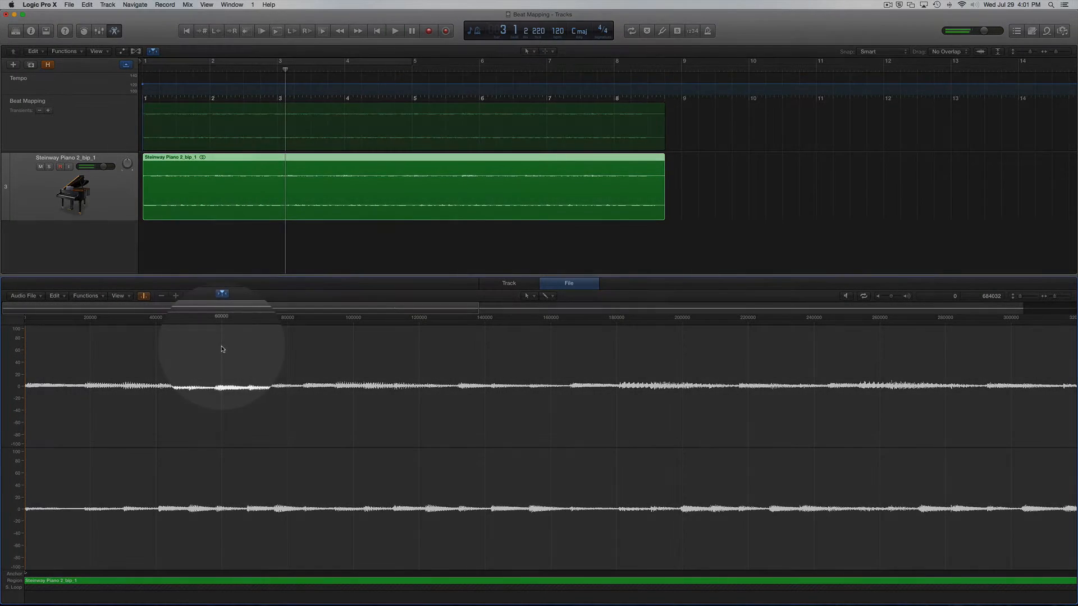
Add a transient marker at the note onset near sample 166,000 and play on to find the following downbeat.
{"action": "left_click", "coordinate": [569, 407]}
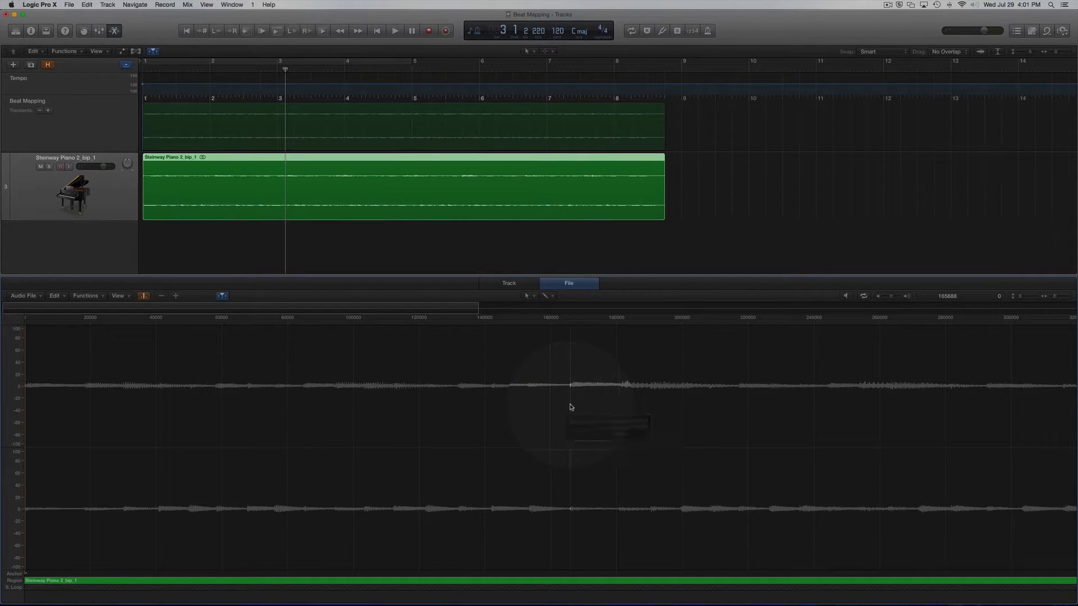
{"action": "left_click_drag", "start_coordinate": [585, 405], "coordinate": [584, 403]}
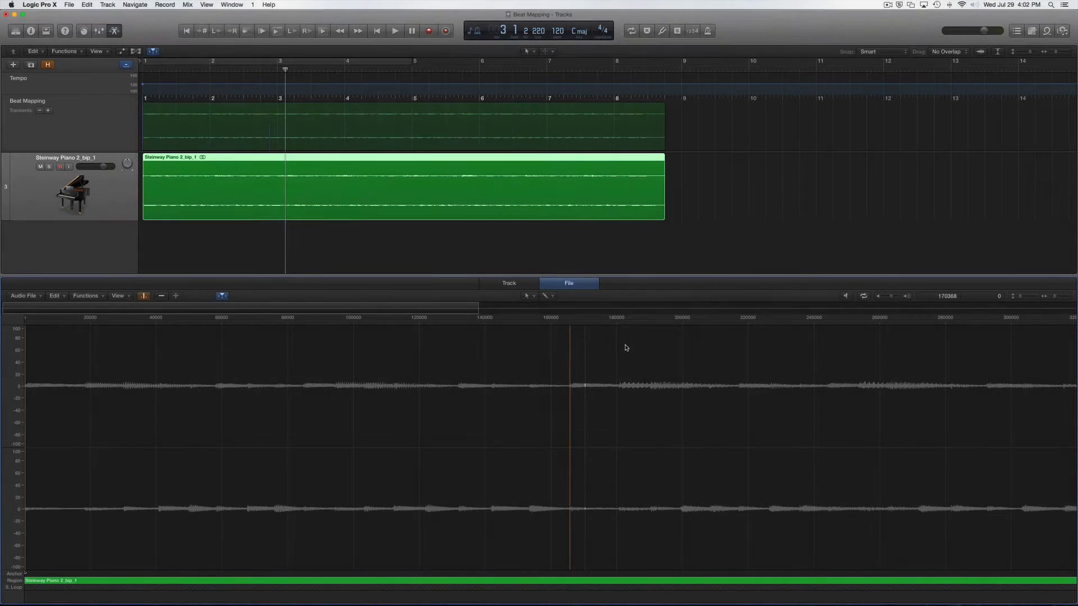
{"action": "key", "text": "space"}
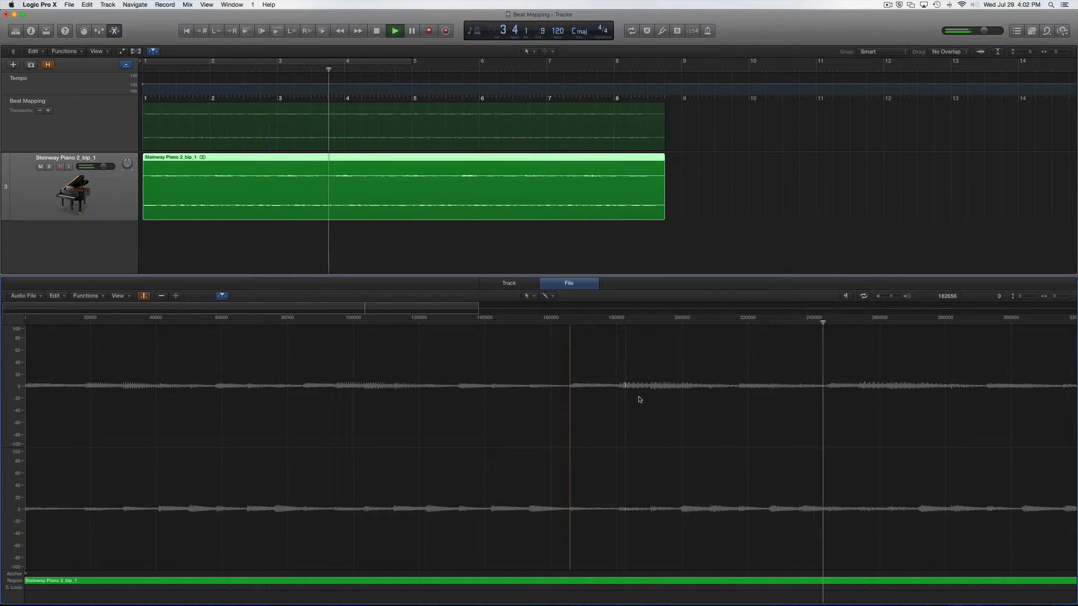
{"action": "key", "text": "space"}
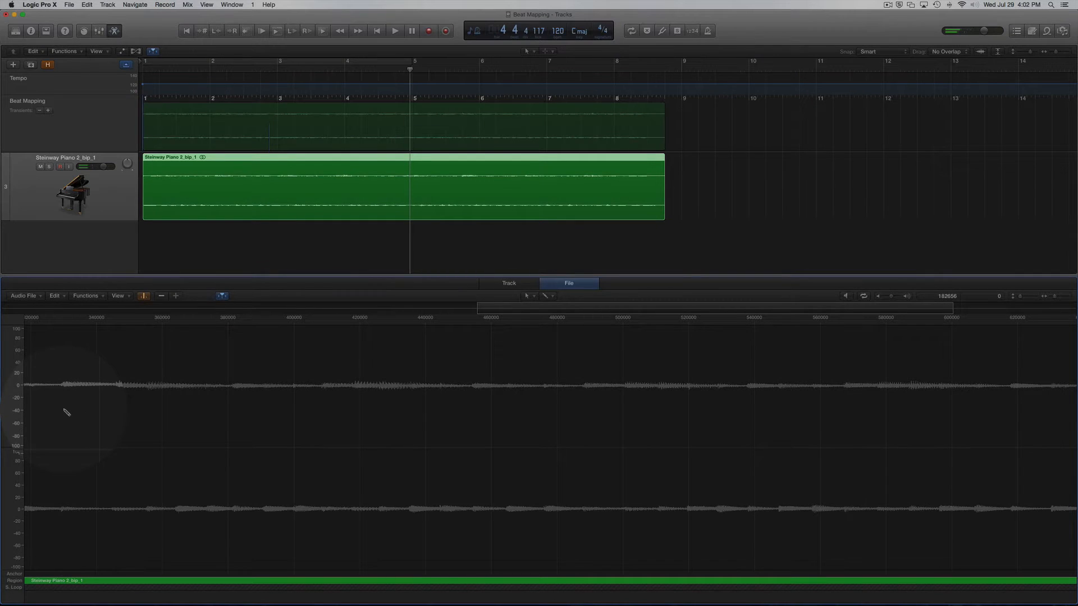
Add transient markers at the downbeats near samples 330,000 and 488,000, aligning the last one with the start of its note.
{"action": "key", "text": "space"}
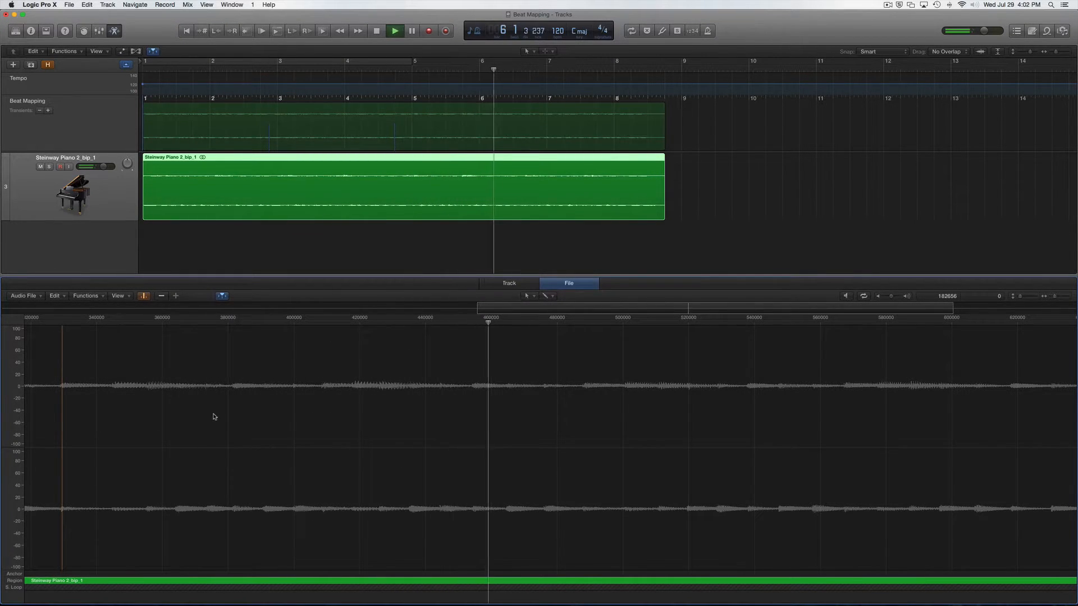
{"action": "key", "text": "space"}
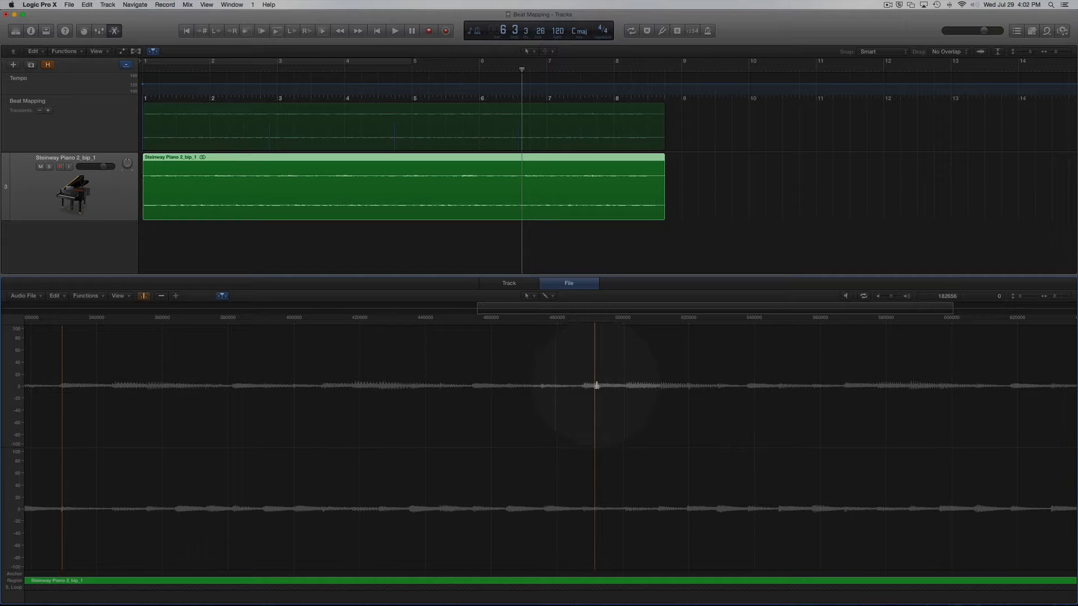
{"action": "left_click", "coordinate": [583, 394]}
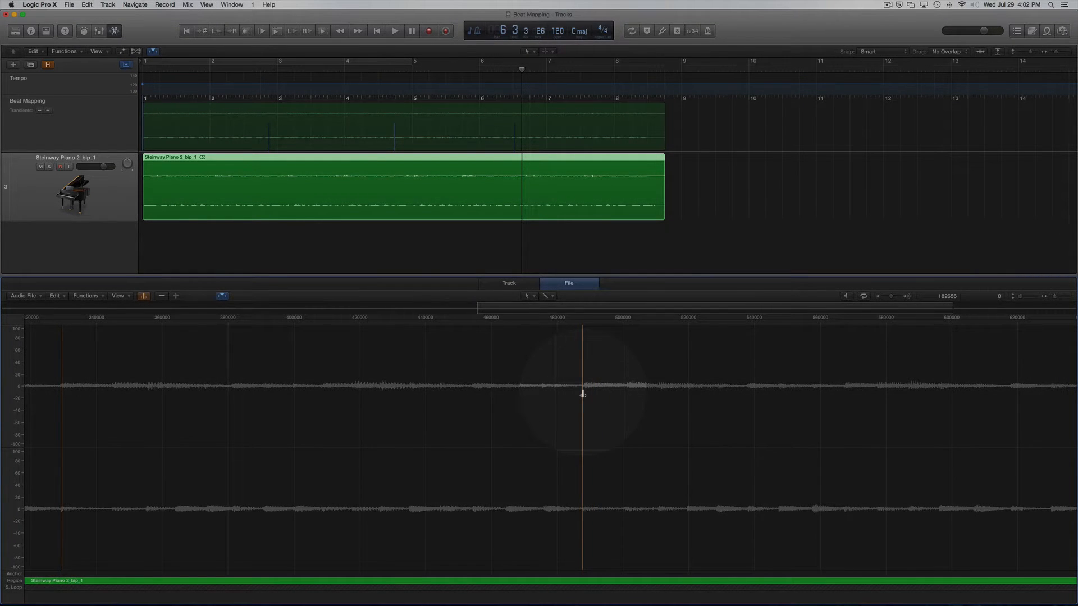
{"action": "left_click", "coordinate": [604, 400]}
{"action": "double_click", "coordinate": [603, 402]}
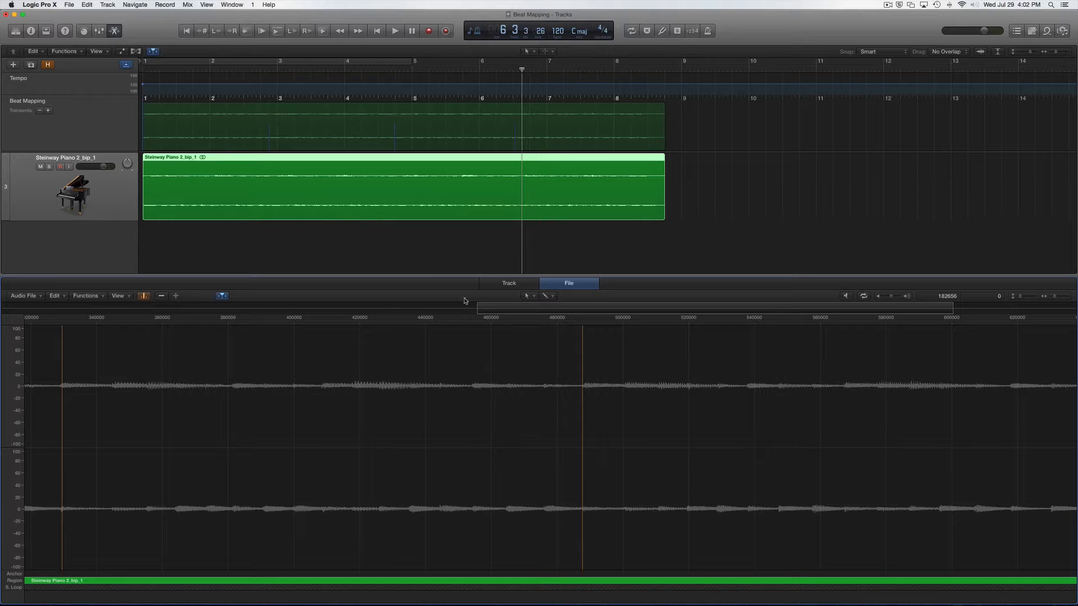
Beat-map bar 2 to the first manually added transient of the piano region in the Beat Mapping track.
{"action": "mouse_move", "coordinate": [247, 146]}
{"action": "left_mouse_down"}
{"action": "mouse_move", "coordinate": [515, 135]}
{"action": "mouse_move", "coordinate": [175, 142]}
{"action": "left_mouse_up"}
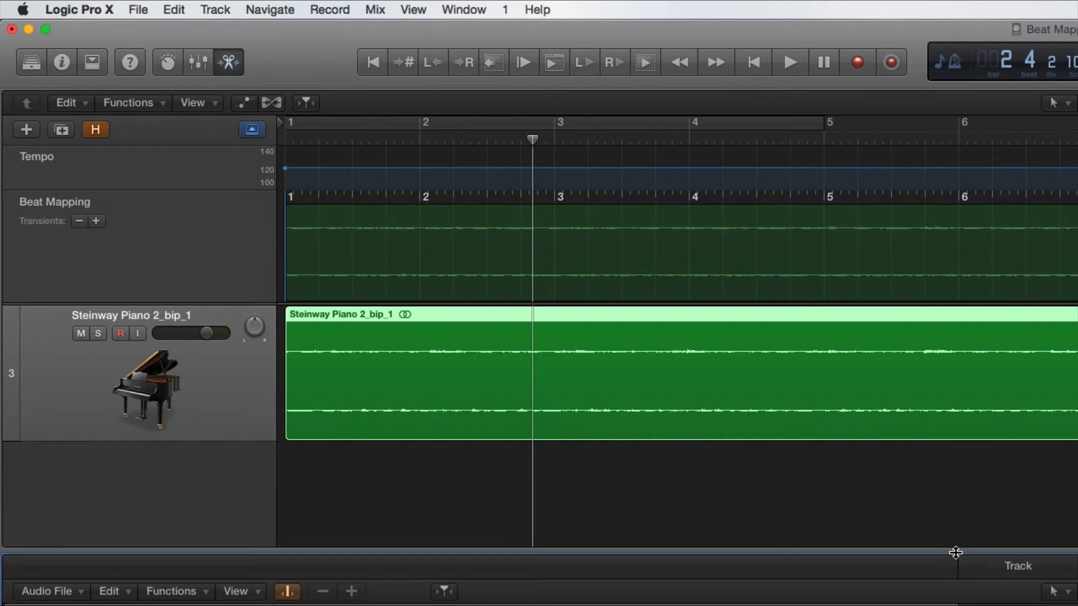
{"action": "key", "text": "e"}
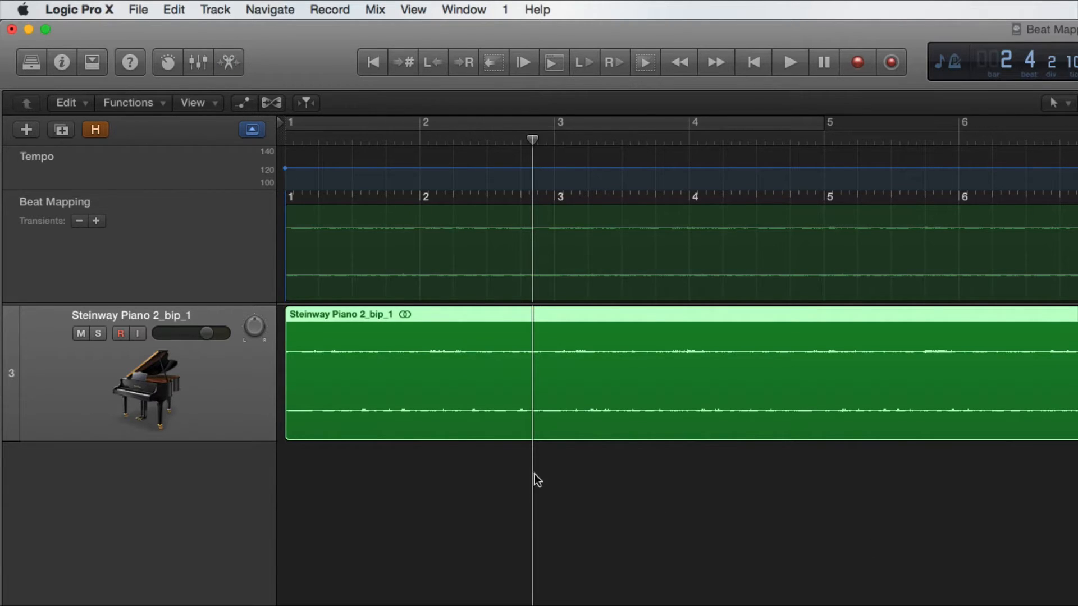
{"action": "left_click", "coordinate": [99, 203]}
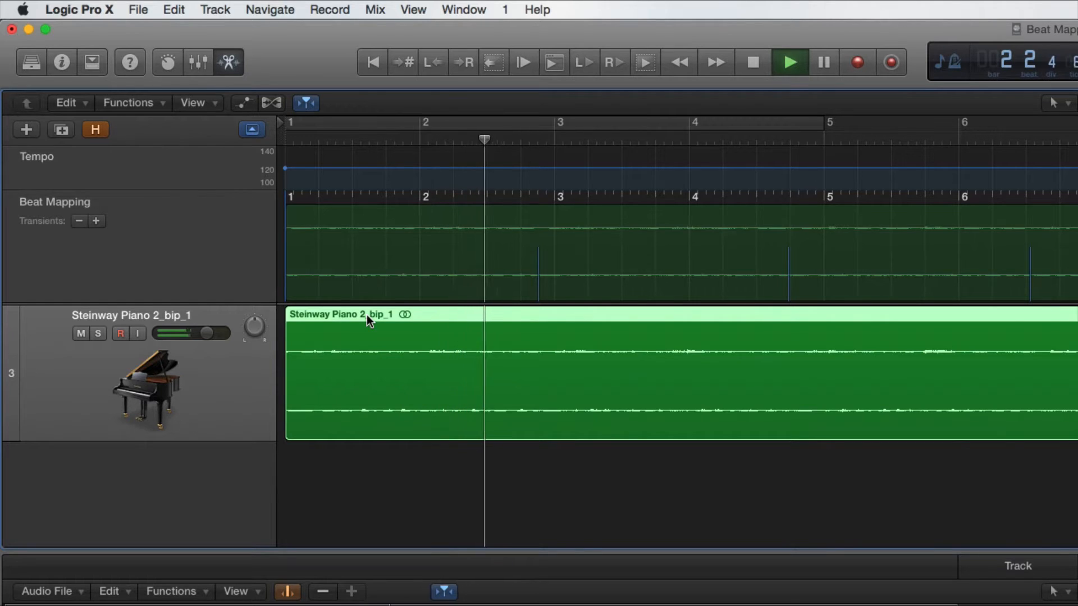
{"action": "key", "text": "space"}
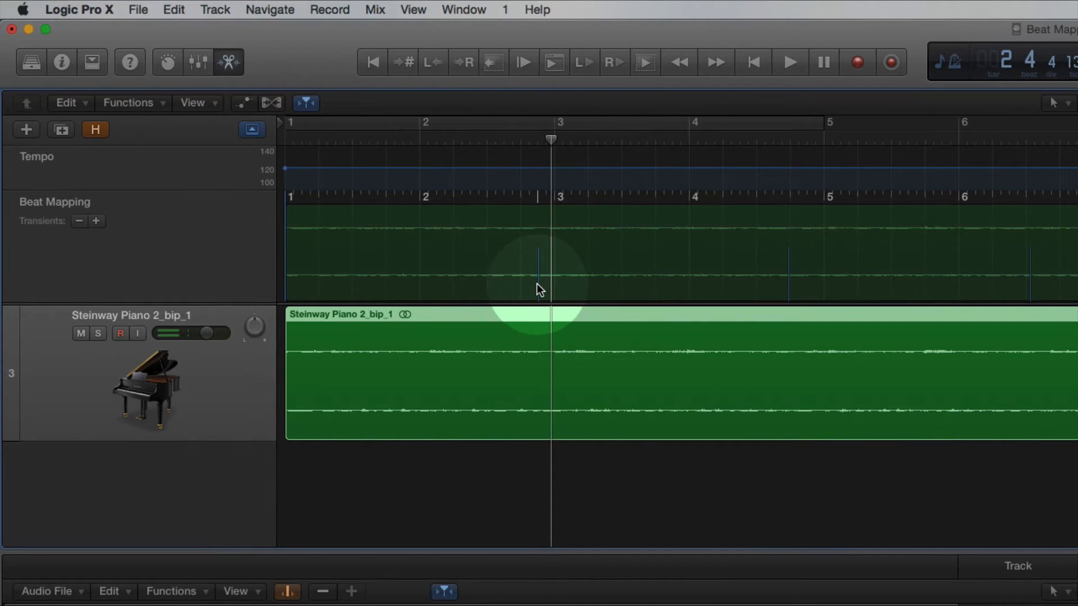
{"action": "left_click_drag", "start_coordinate": [421, 203], "coordinate": [539, 274]}
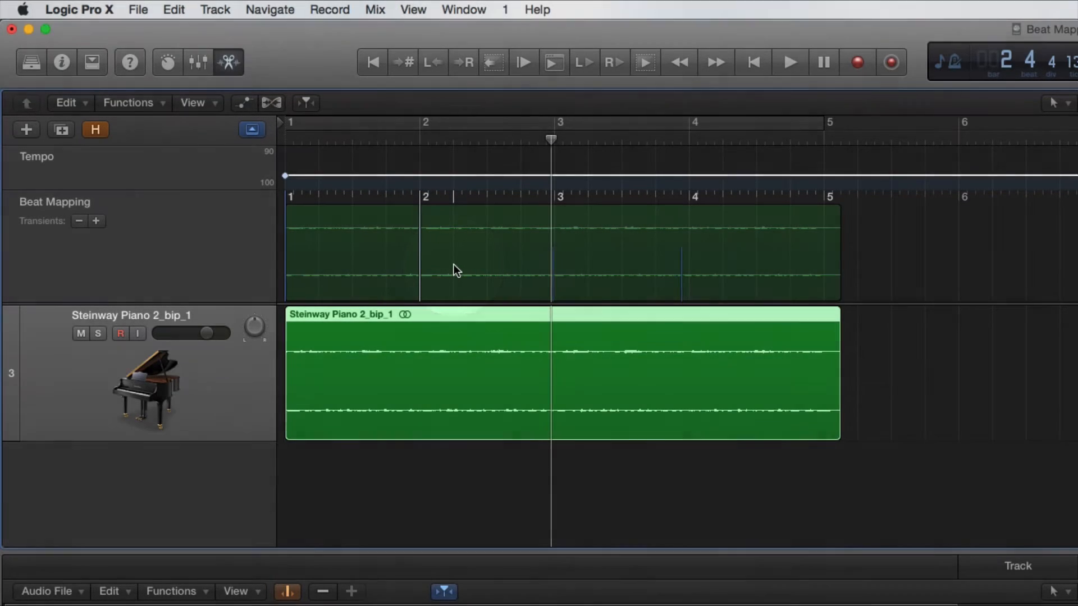
Beat-map bars 3 and 4 to their added transients, playing back the passage before each one.
{"action": "left_click", "coordinate": [385, 140]}
{"action": "key", "text": "space"}
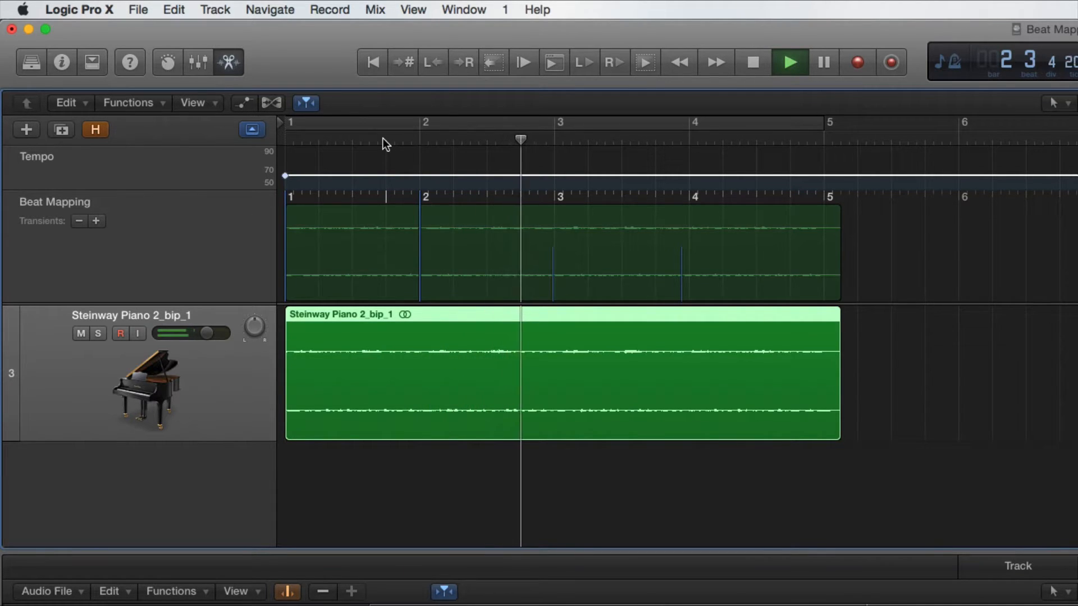
{"action": "key", "text": "space"}
{"action": "left_click", "coordinate": [559, 201]}
{"action": "left_click_drag", "start_coordinate": [557, 201], "coordinate": [555, 276]}
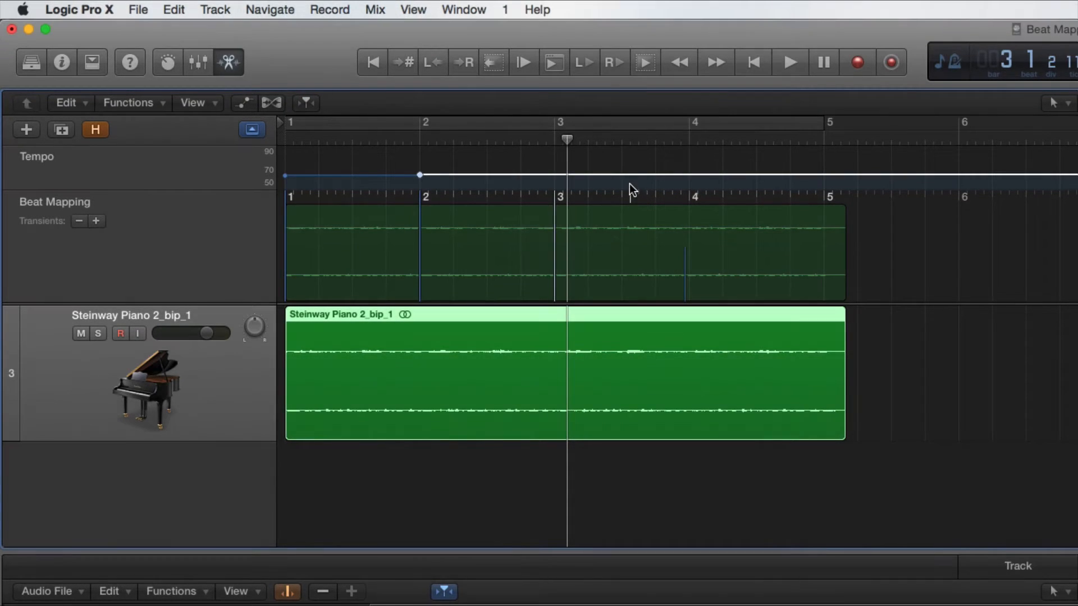
{"action": "key", "text": "space"}
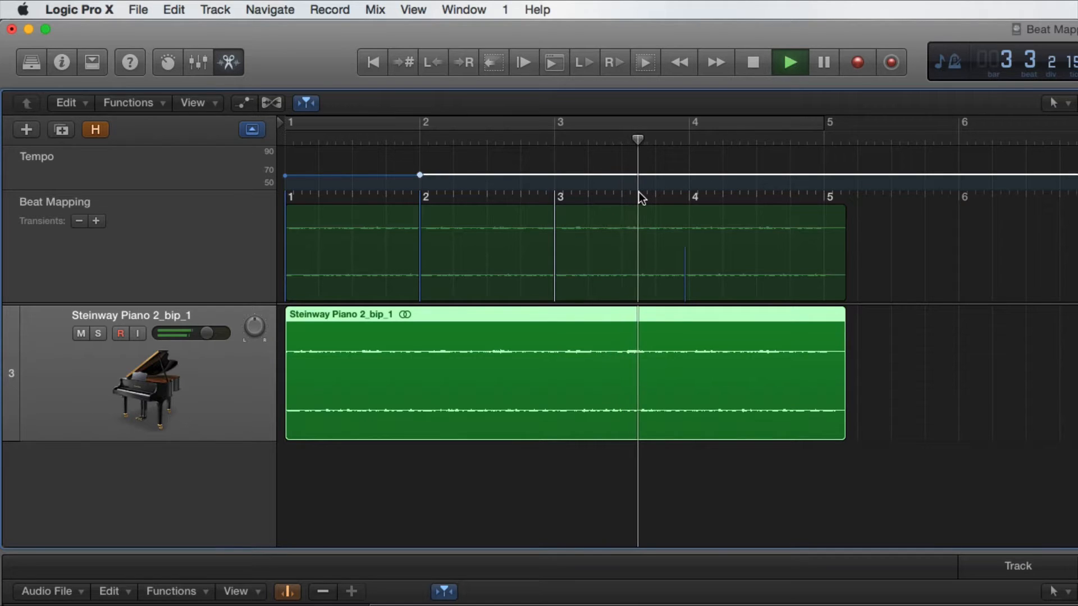
{"action": "left_click_drag", "start_coordinate": [689, 197], "coordinate": [682, 232]}
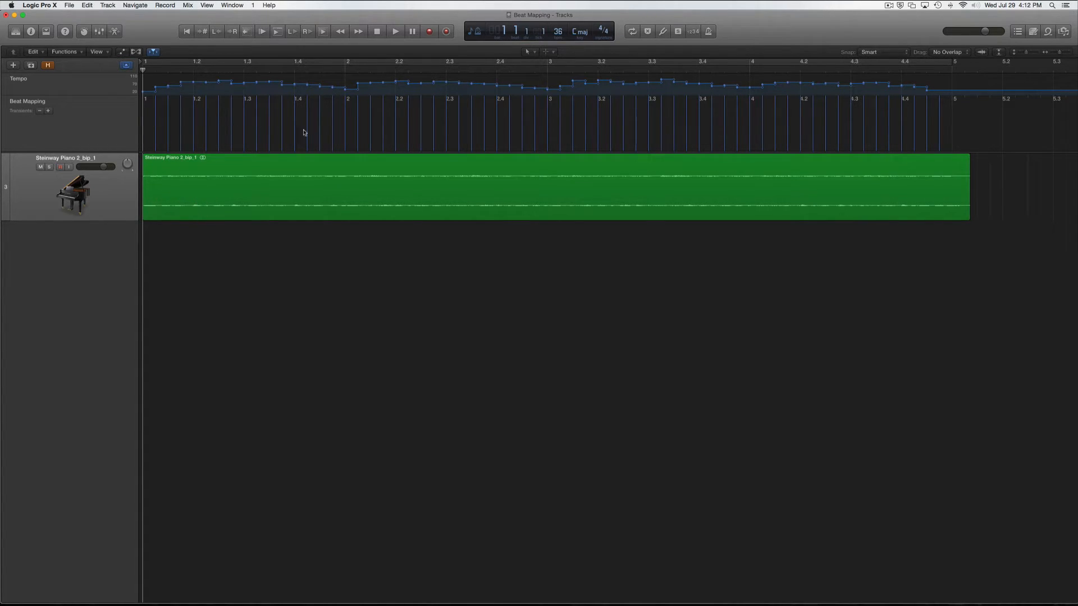
Play the fully beat-mapped piano with the metronome on, then turn the metronome off and return to the start.
{"action": "key", "text": "k"}
{"action": "key", "text": "space"}
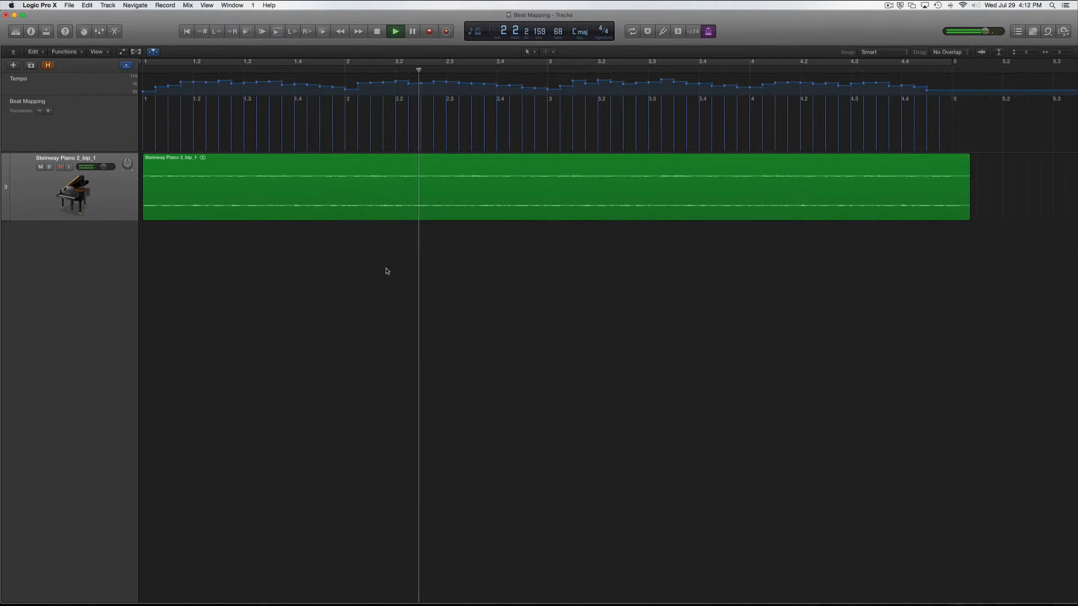
{"action": "key", "text": "space"}
{"action": "left_click", "coordinate": [708, 31]}
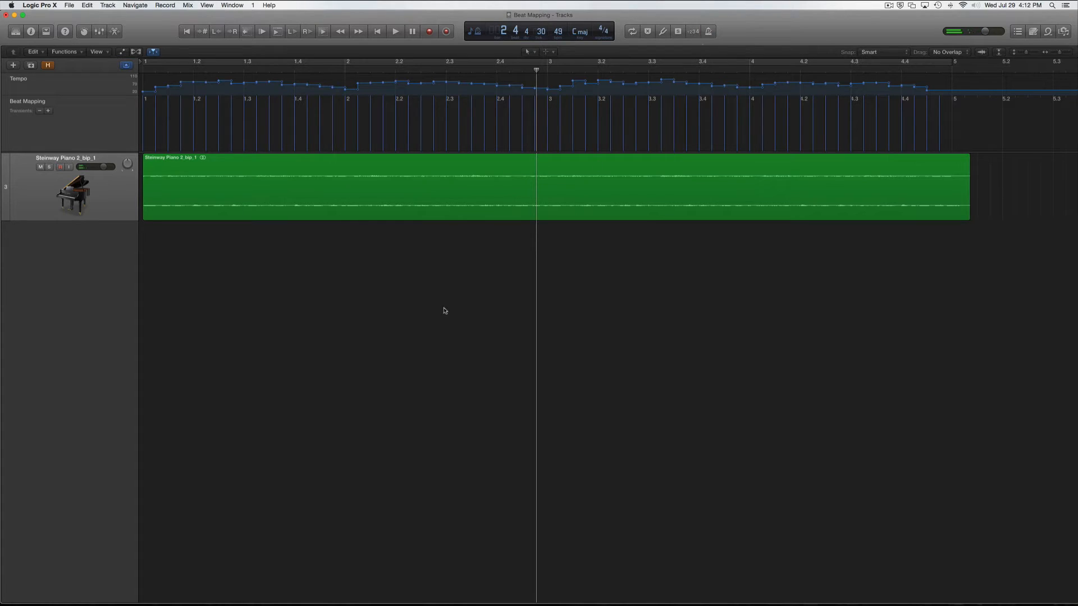
{"action": "key", "text": "Return"}
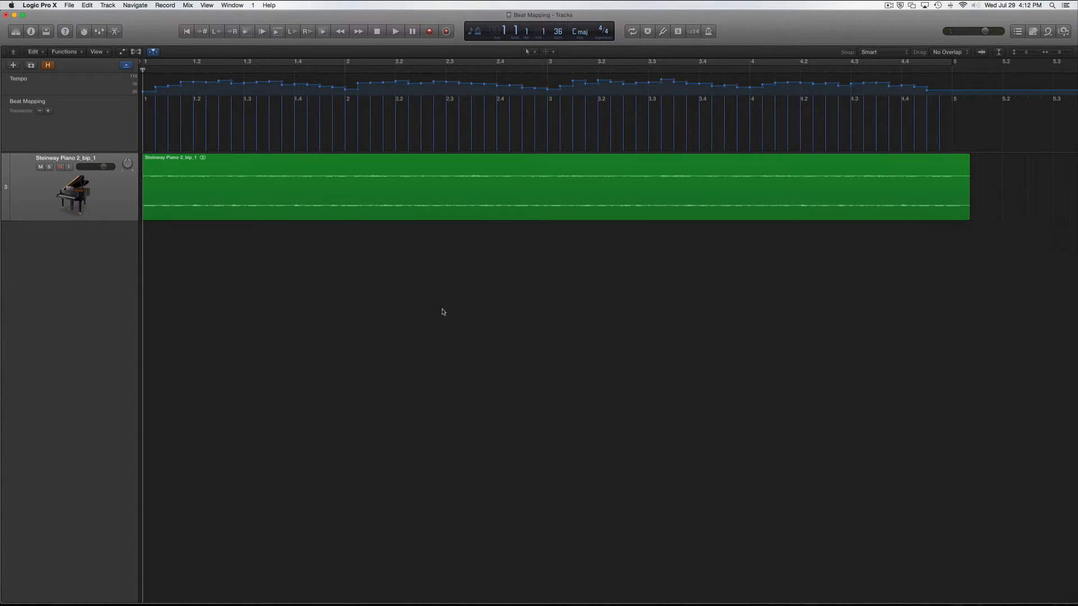
Delete all tempo changes and play the piano region against the metronome at a constant tempo.
{"action": "left_click", "coordinate": [101, 83]}
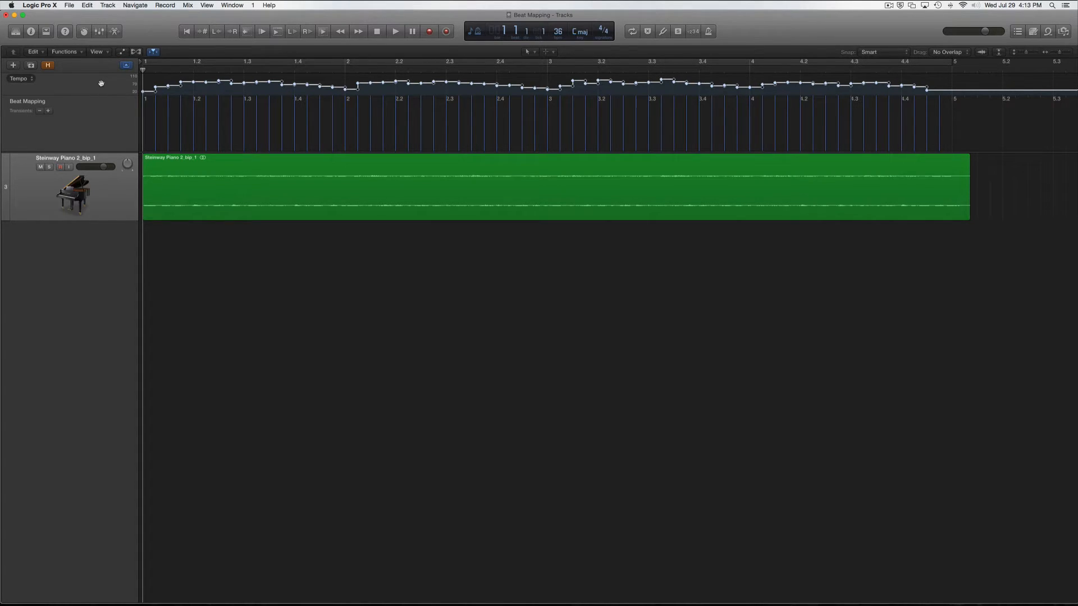
{"action": "key", "text": "Delete"}
{"action": "key", "text": "k"}
{"action": "key", "text": "space"}
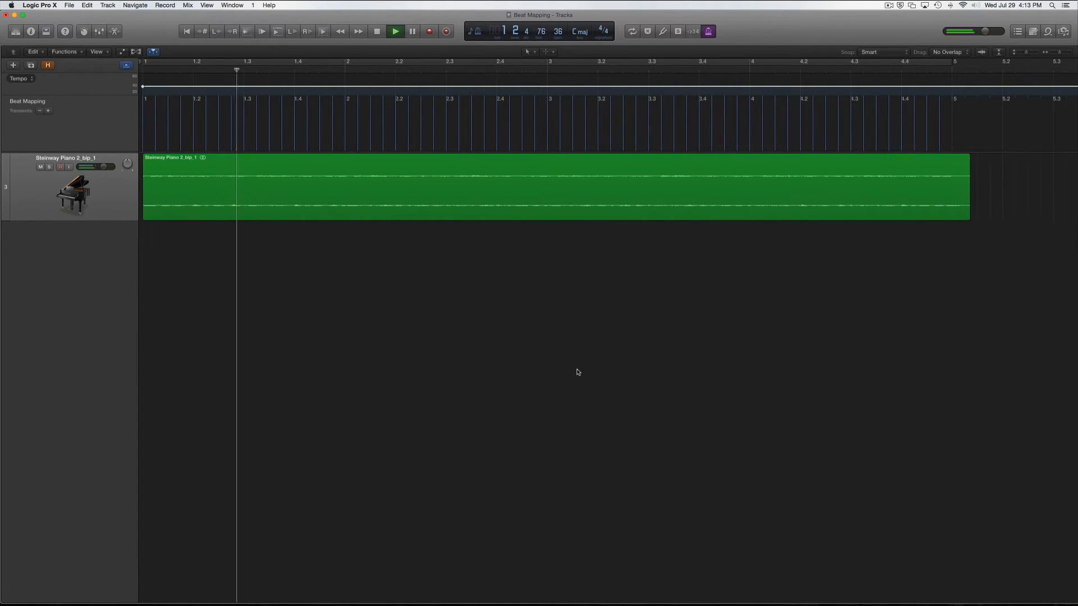
{"action": "key", "text": "space"}
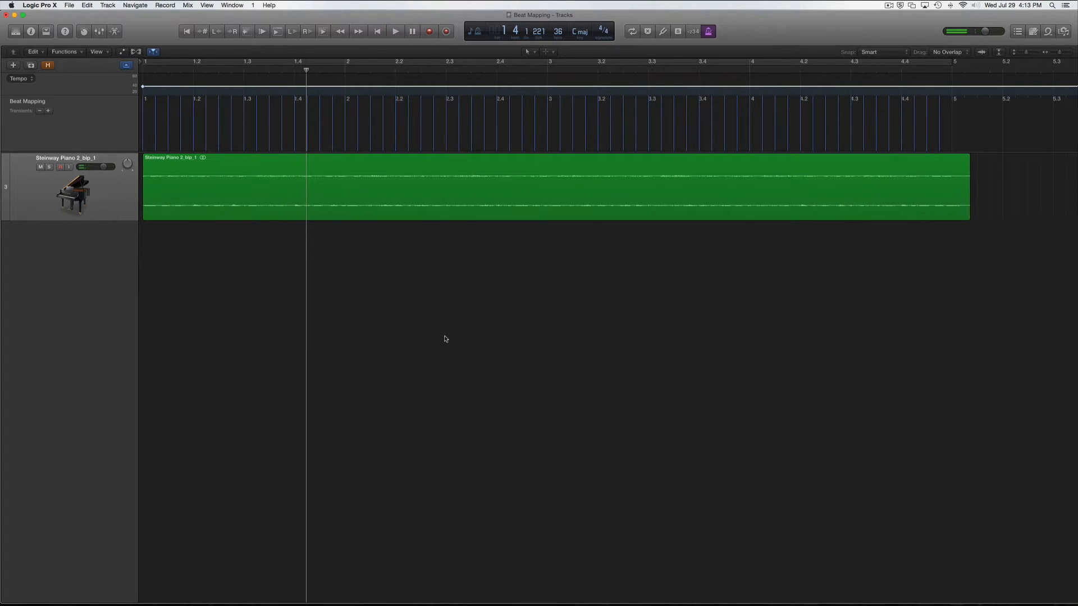
Undo the deletion of the tempo changes and turn the metronome off.
{"action": "key", "text": "super"}
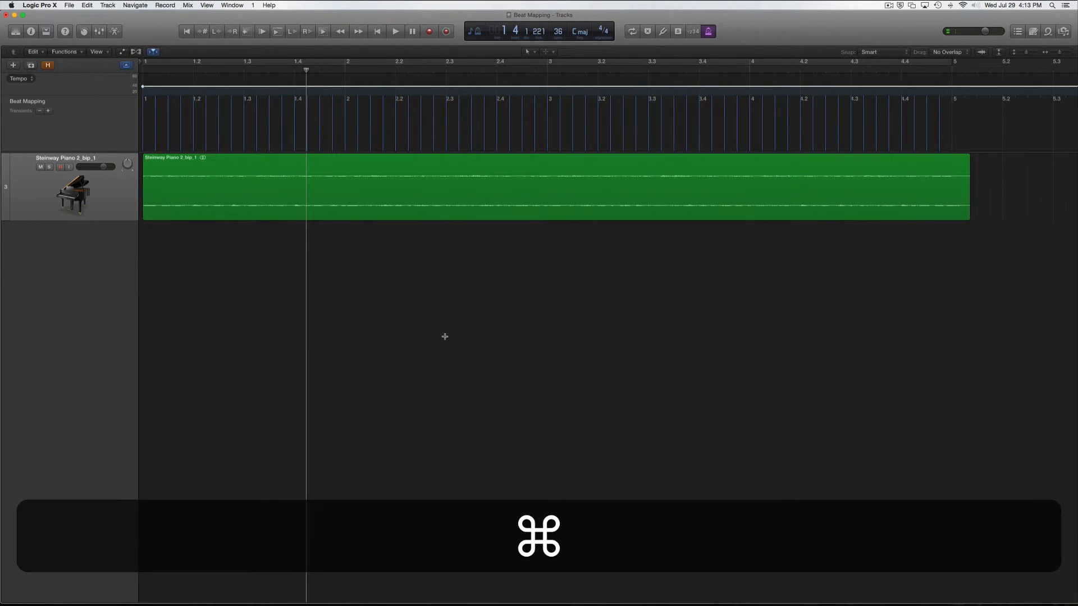
{"action": "key", "text": "super+z"}
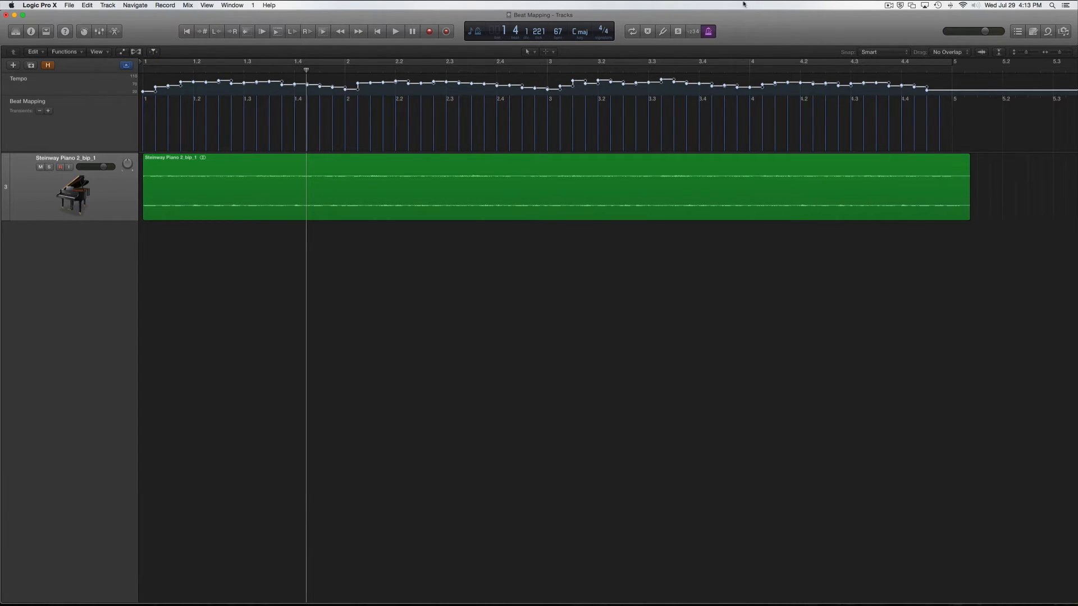
{"action": "left_click", "coordinate": [708, 32]}
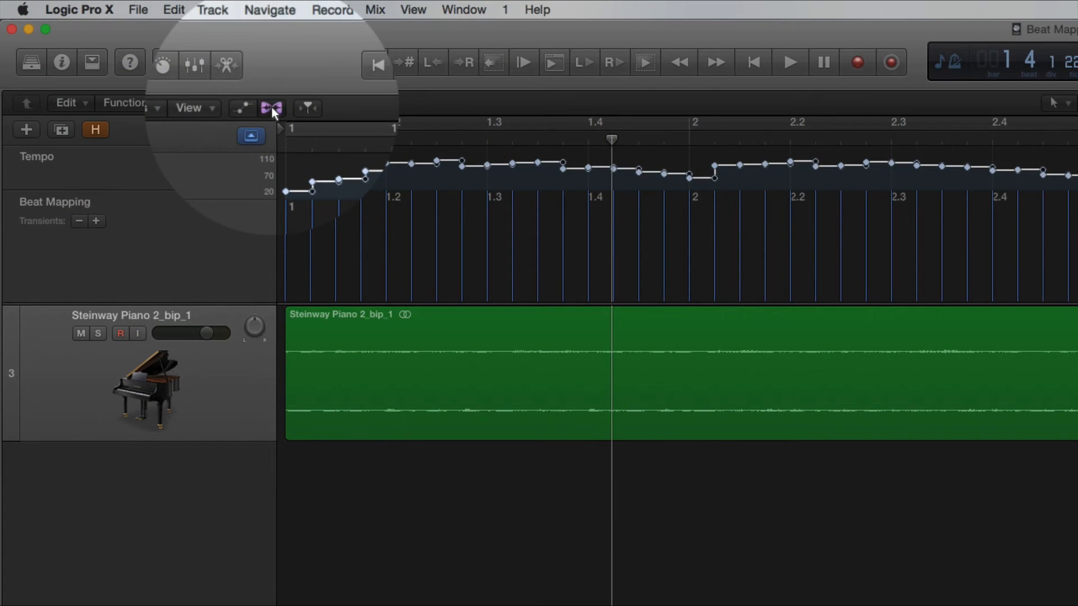
Show Flex for the tracks and set the piano track's flex mode to Flex Time - Automatic (Polyphonic).
{"action": "left_click", "coordinate": [136, 53]}
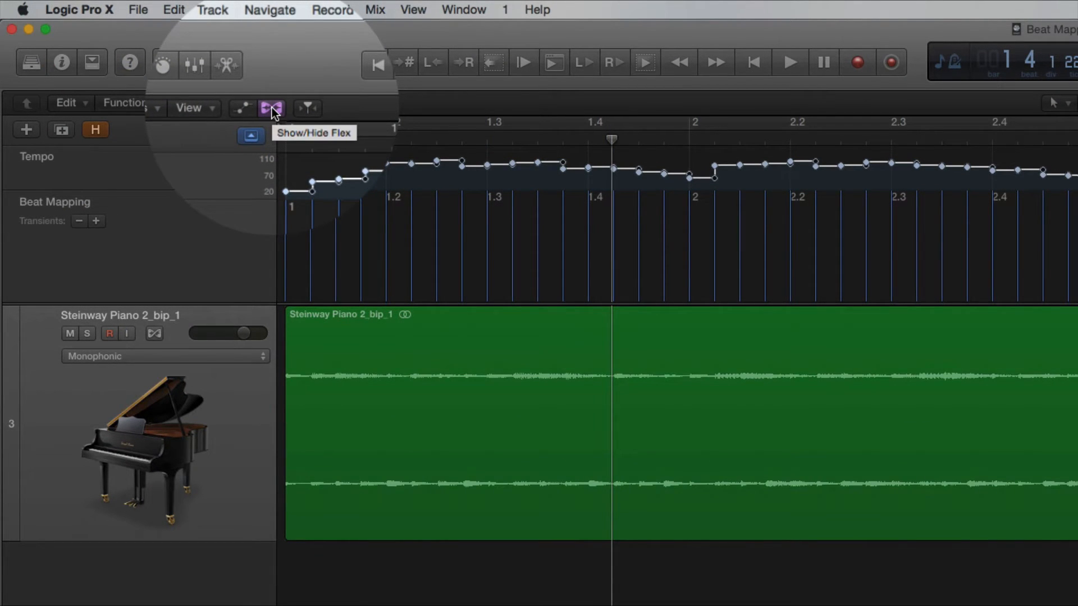
{"action": "left_click", "coordinate": [235, 347]}
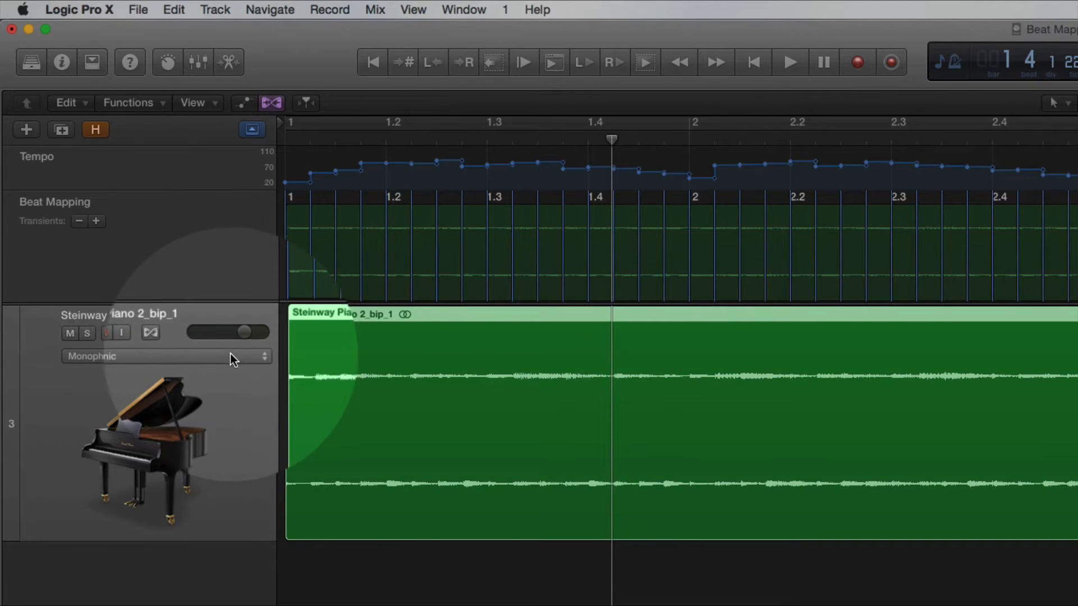
{"action": "left_click", "coordinate": [227, 355]}
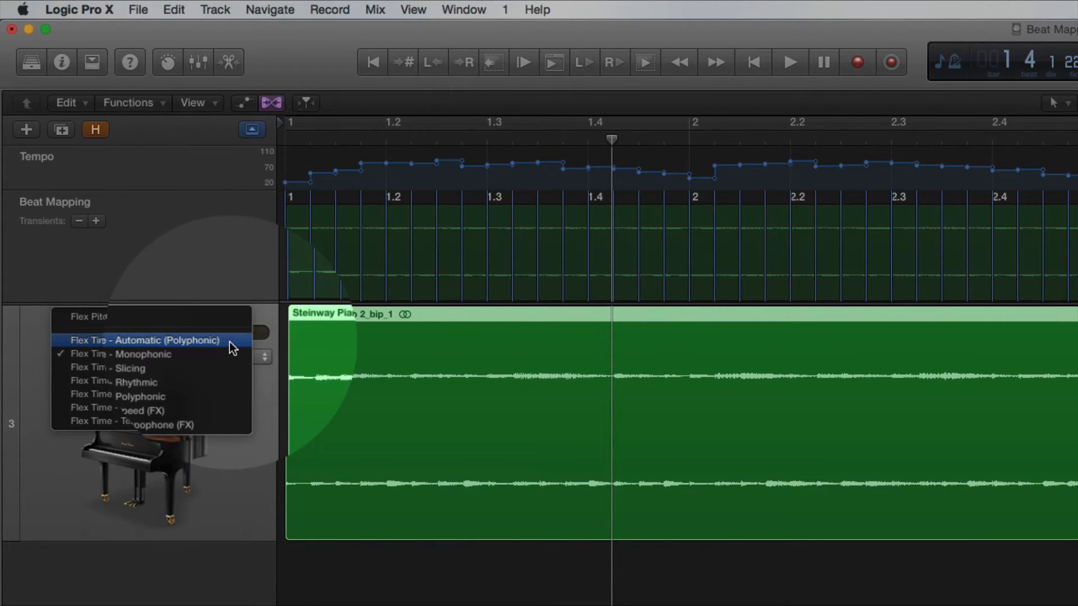
{"action": "left_click", "coordinate": [229, 340]}
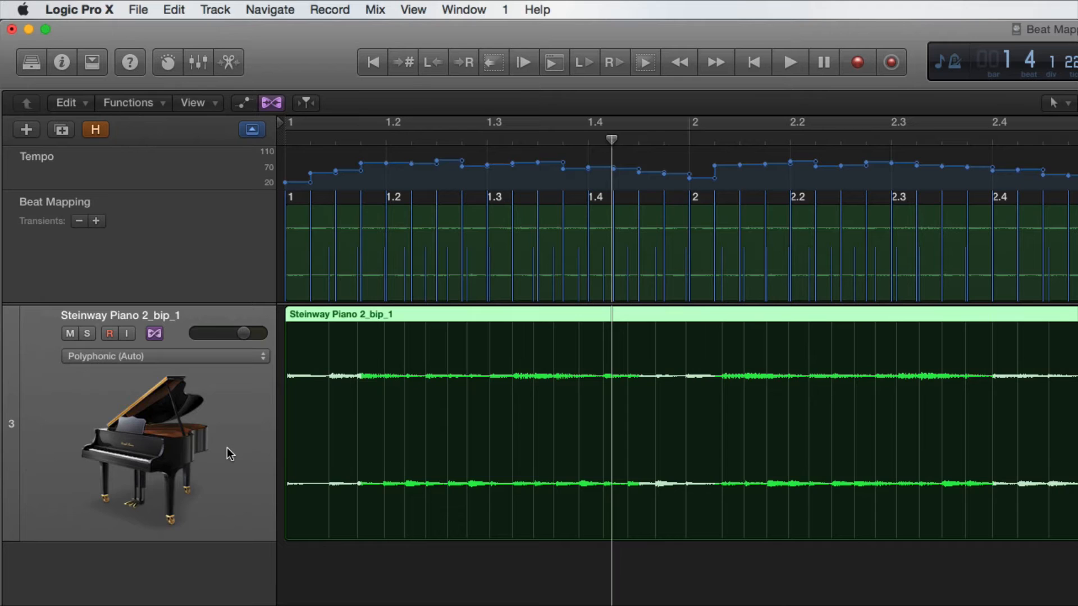
Flex the piano's opening transients onto the grid at 1.1.2, 1.1.3, 1.1.4 and 1.2, and adjust further transients in bar 3.
{"action": "key", "text": "Return"}
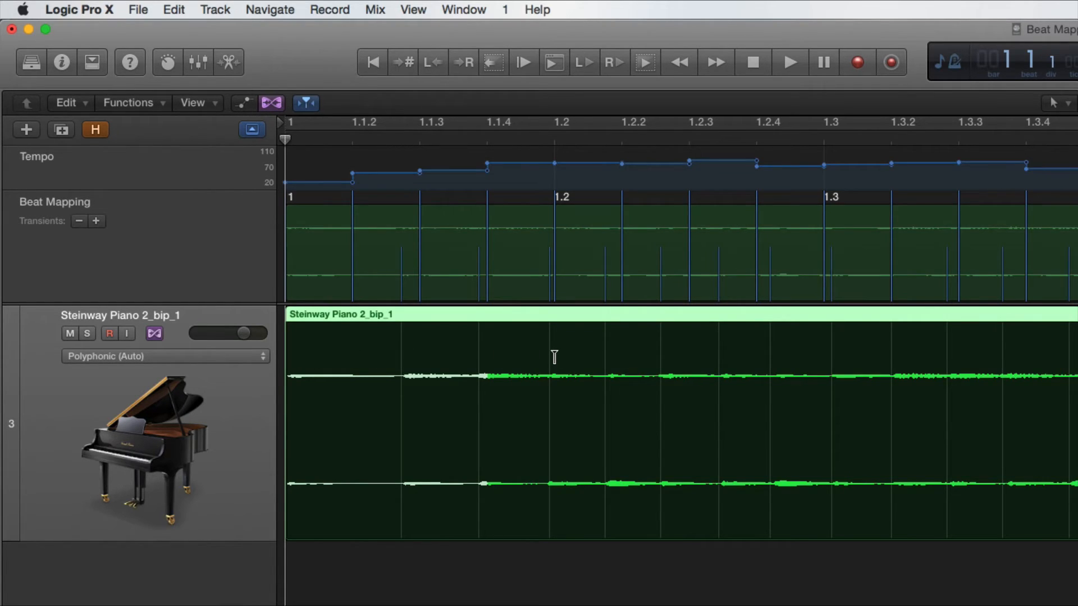
{"action": "left_click_drag", "start_coordinate": [401, 350], "coordinate": [352, 351]}
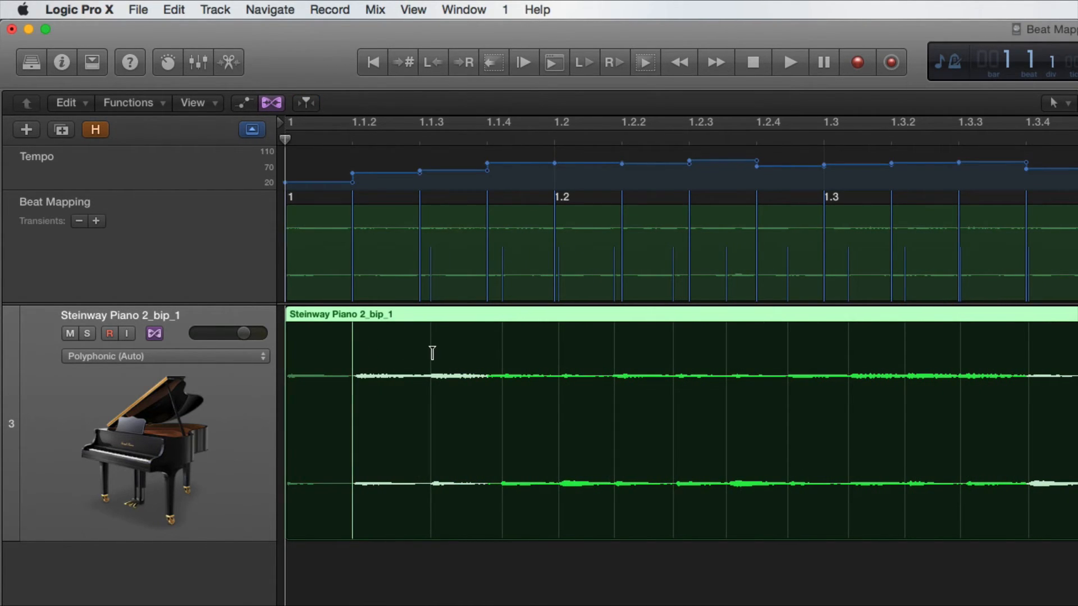
{"action": "left_click_drag", "start_coordinate": [433, 353], "coordinate": [420, 353]}
{"action": "left_click_drag", "start_coordinate": [489, 352], "coordinate": [556, 352]}
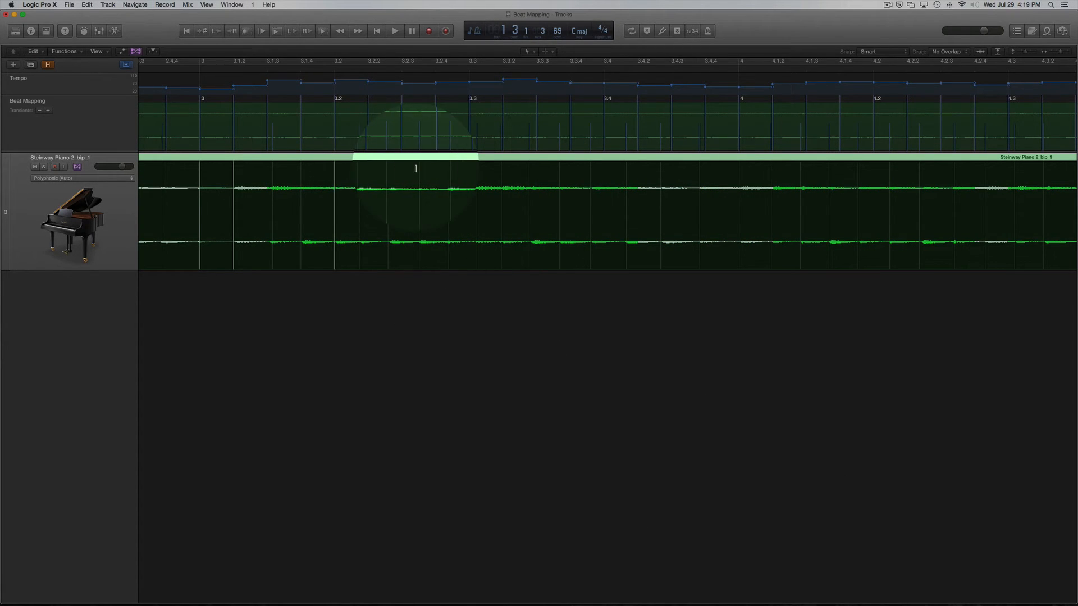
{"action": "left_click_drag", "start_coordinate": [448, 168], "coordinate": [467, 167]}
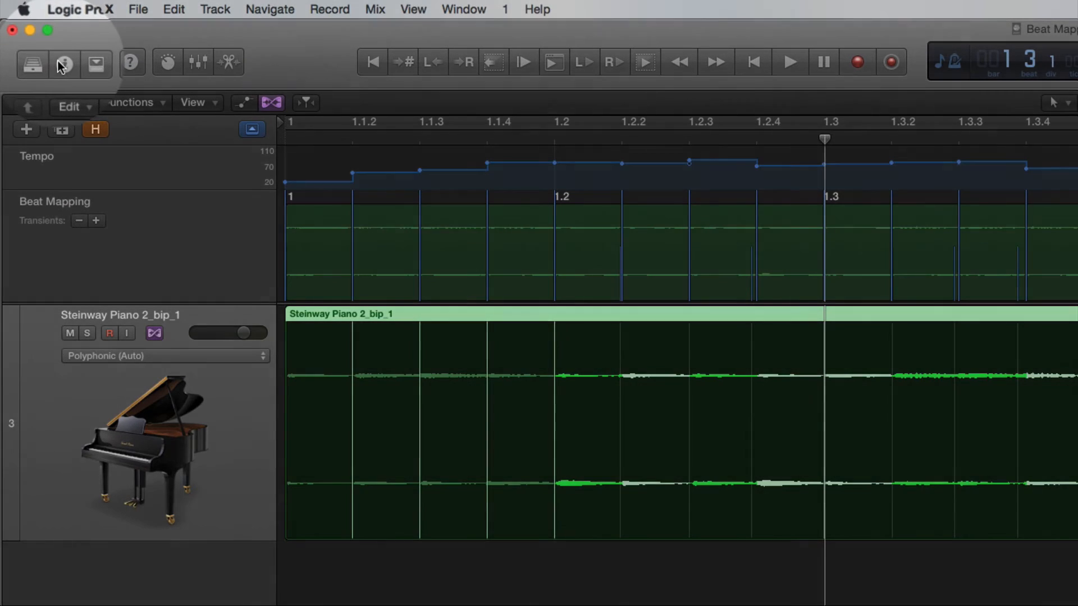
Show the region's parameters and quantize the piano region to 1/16 Note.
{"action": "left_click", "coordinate": [31, 31]}
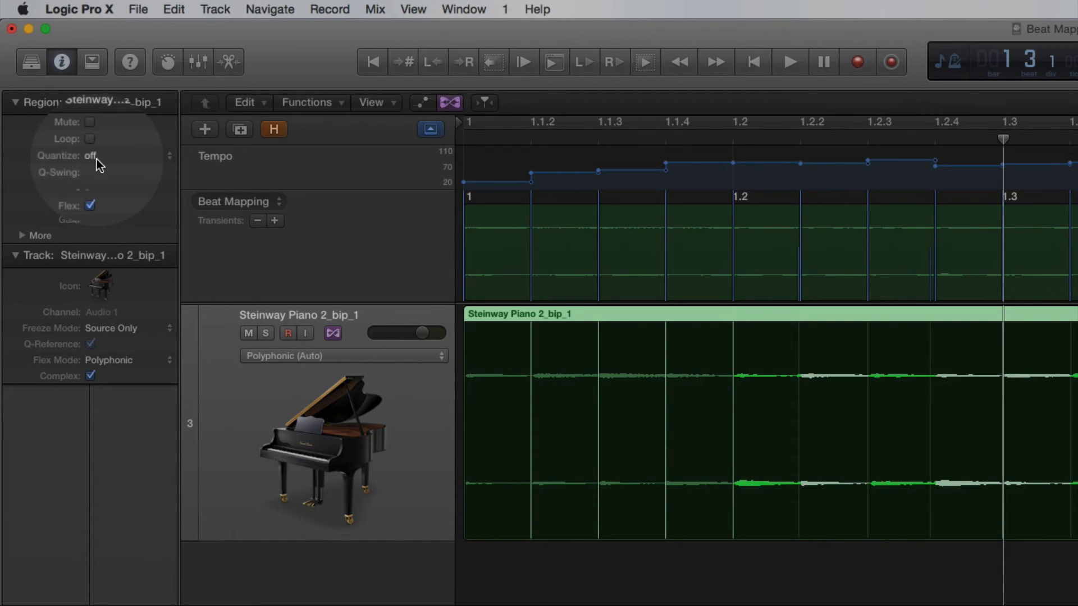
{"action": "left_click", "coordinate": [170, 155]}
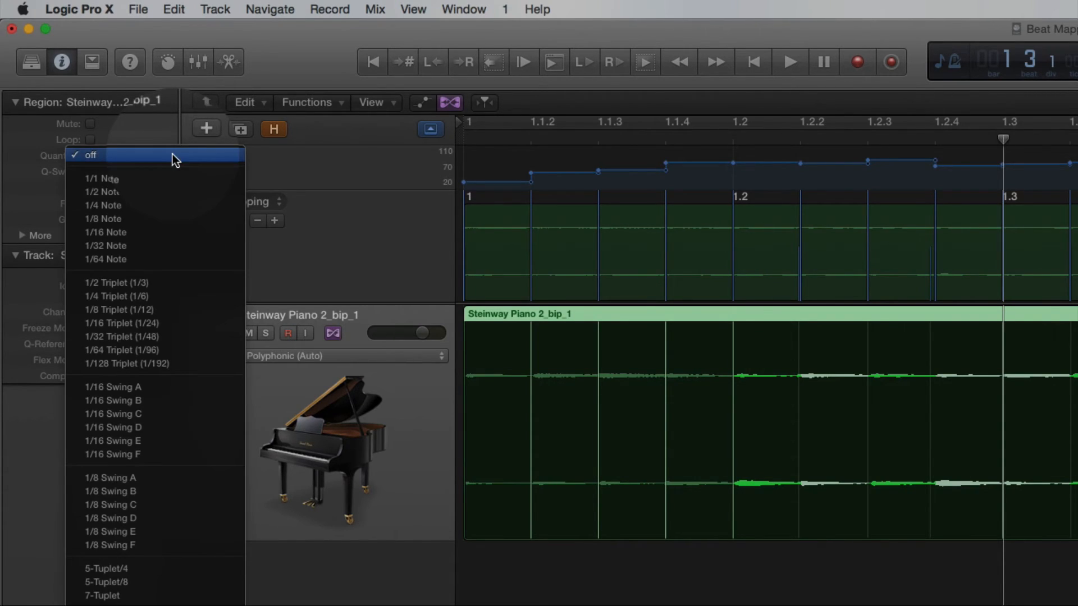
{"action": "left_click", "coordinate": [128, 240]}
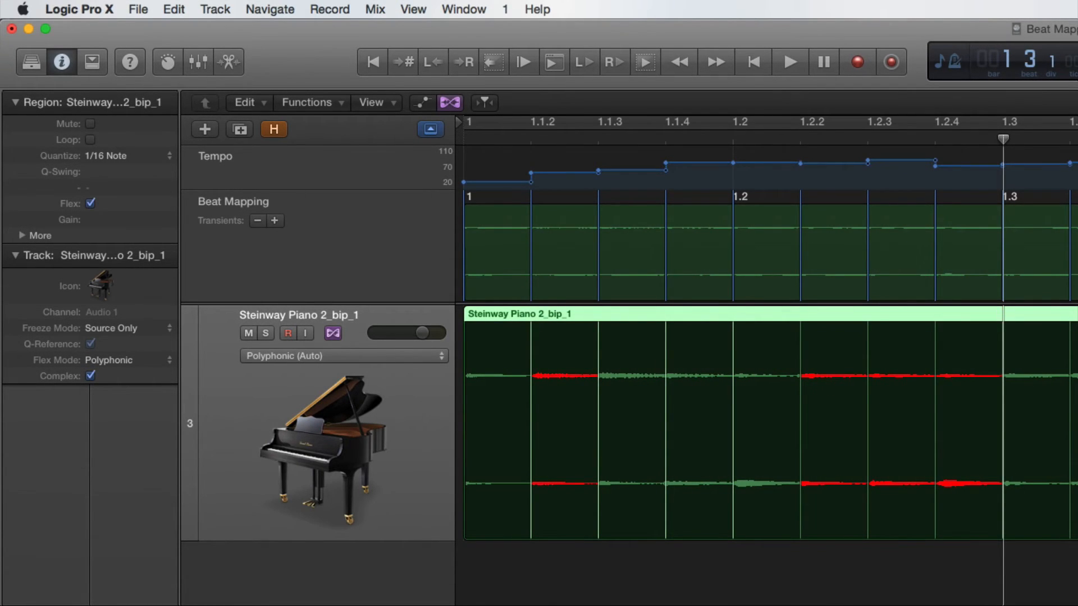
Review the quantized piano region and play it from the start, turning the metronome on partway and off again after stopping.
{"action": "scroll", "coordinate": [766, 359], "scroll_direction": "right", "scroll_amount": 15}
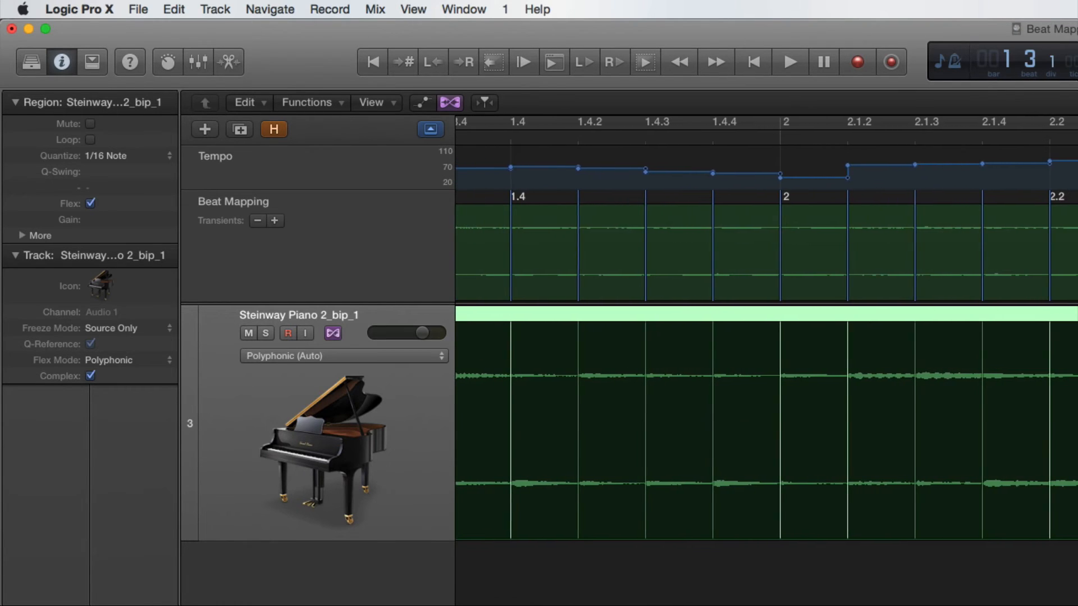
{"action": "scroll", "coordinate": [643, 197], "scroll_direction": "left", "scroll_amount": 20}
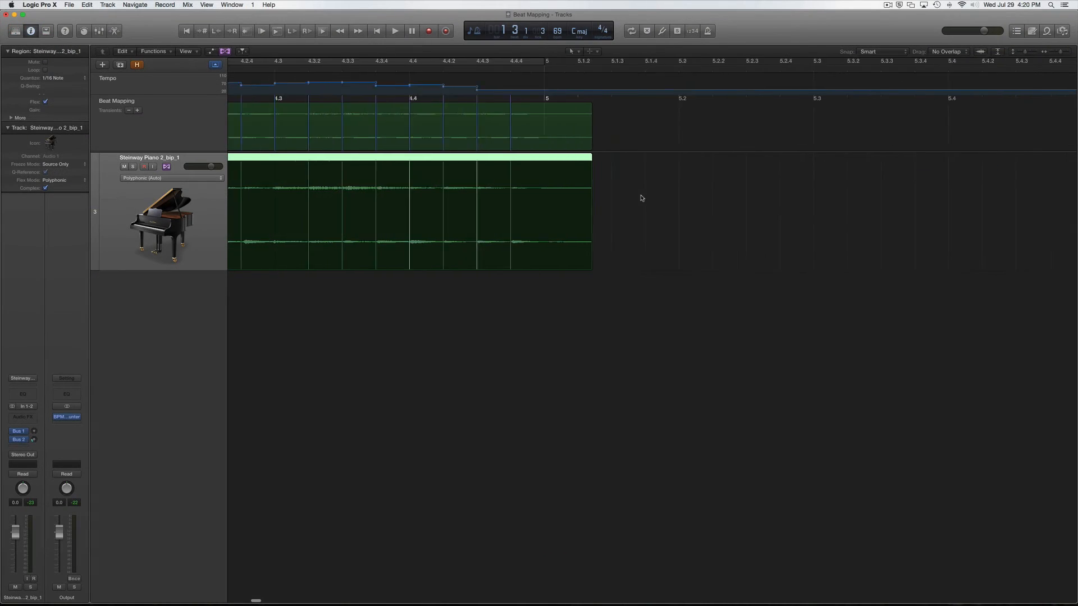
{"action": "scroll", "coordinate": [640, 197], "scroll_direction": "left", "scroll_amount": 5}
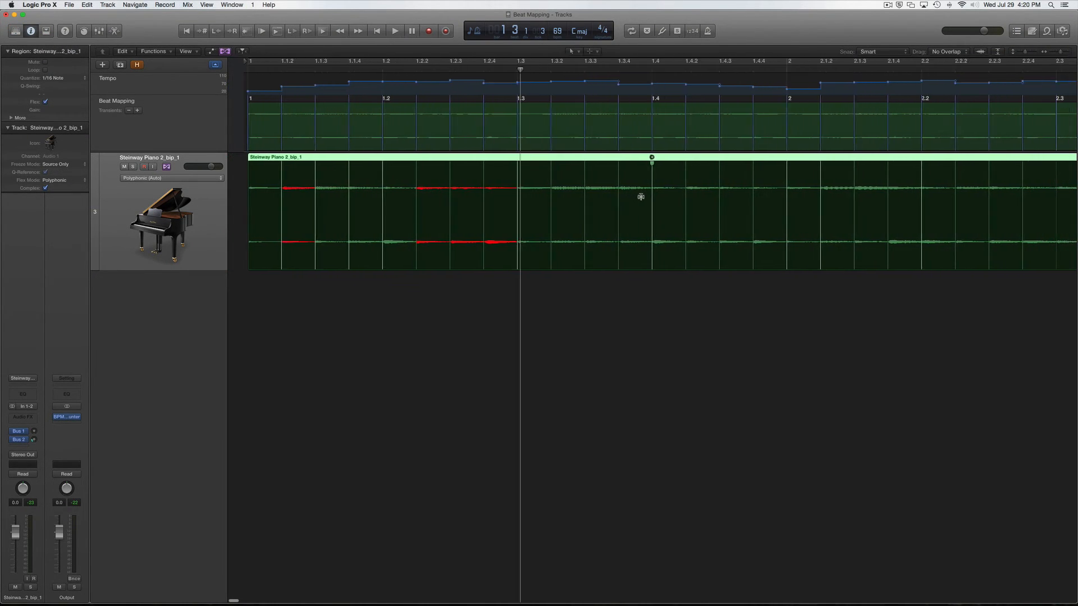
{"action": "key", "text": "Return"}
{"action": "key", "text": "space"}
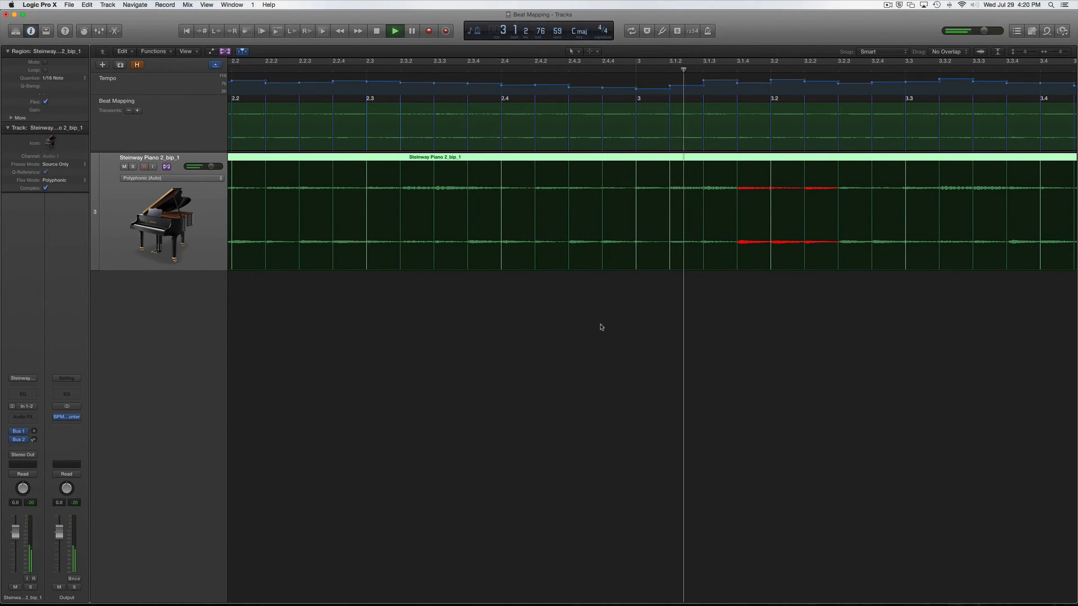
{"action": "left_click", "coordinate": [707, 31]}
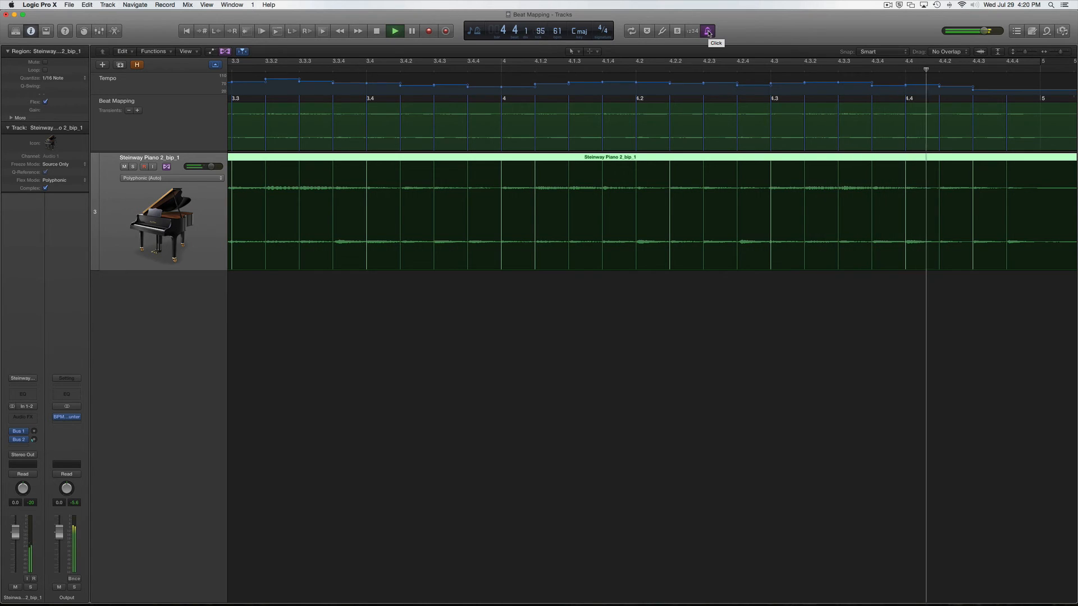
{"action": "key", "text": "space"}
{"action": "left_click", "coordinate": [709, 34]}
{"action": "key", "text": "Return"}
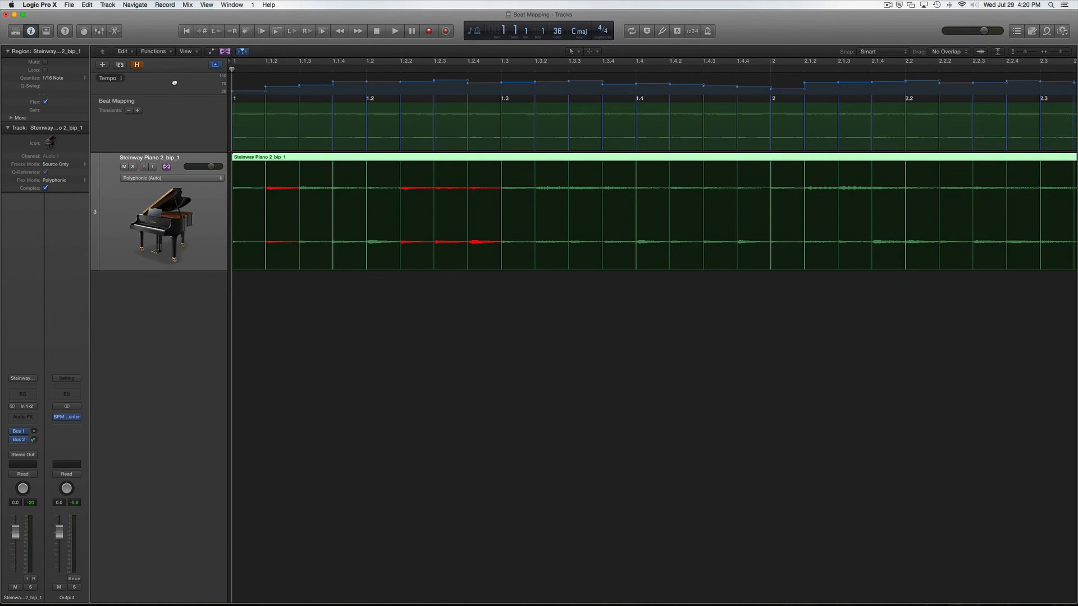
Delete all the tempo changes and set the project tempo to 100 BPM.
{"action": "left_click", "coordinate": [180, 85]}
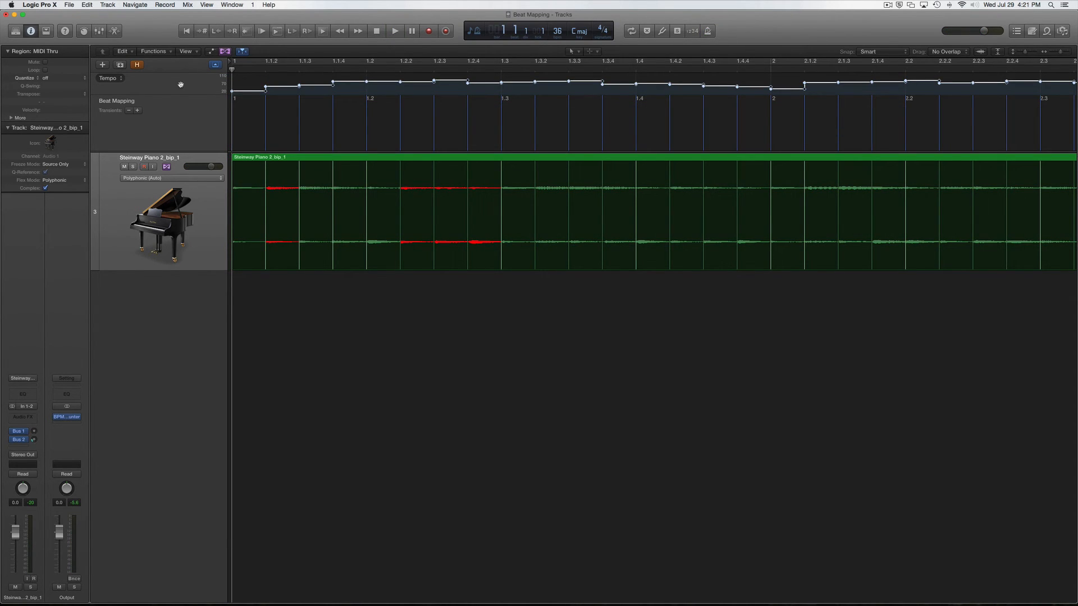
{"action": "key", "text": "Delete"}
{"action": "left_click_drag", "start_coordinate": [556, 37], "coordinate": [556, 24]}
Play the quantized piano at the constant tempo, then stop and return to the start.
{"action": "key", "text": "space"}
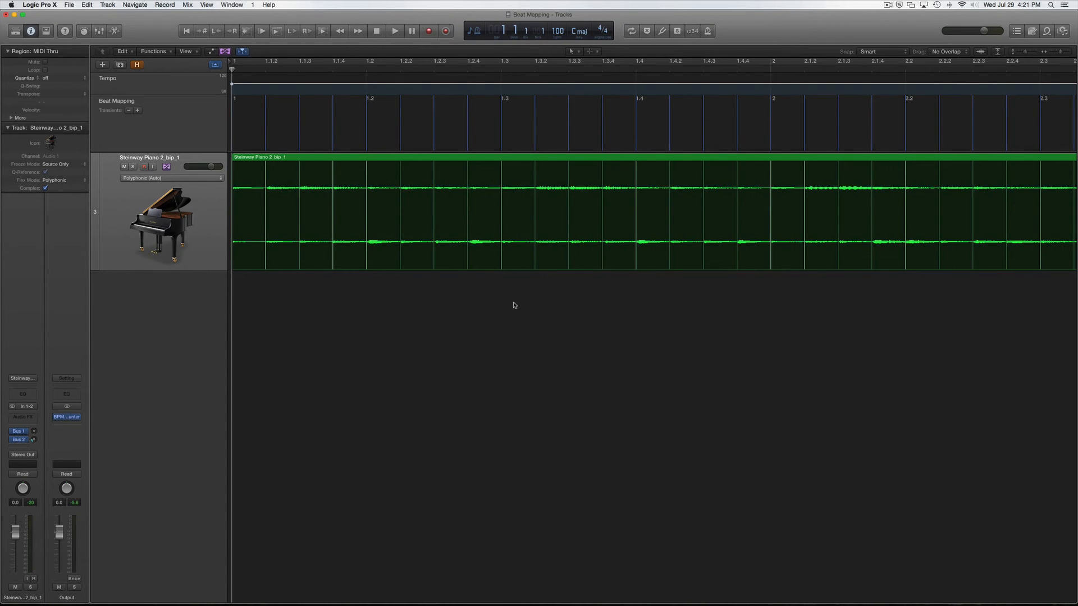
{"action": "key", "text": "space"}
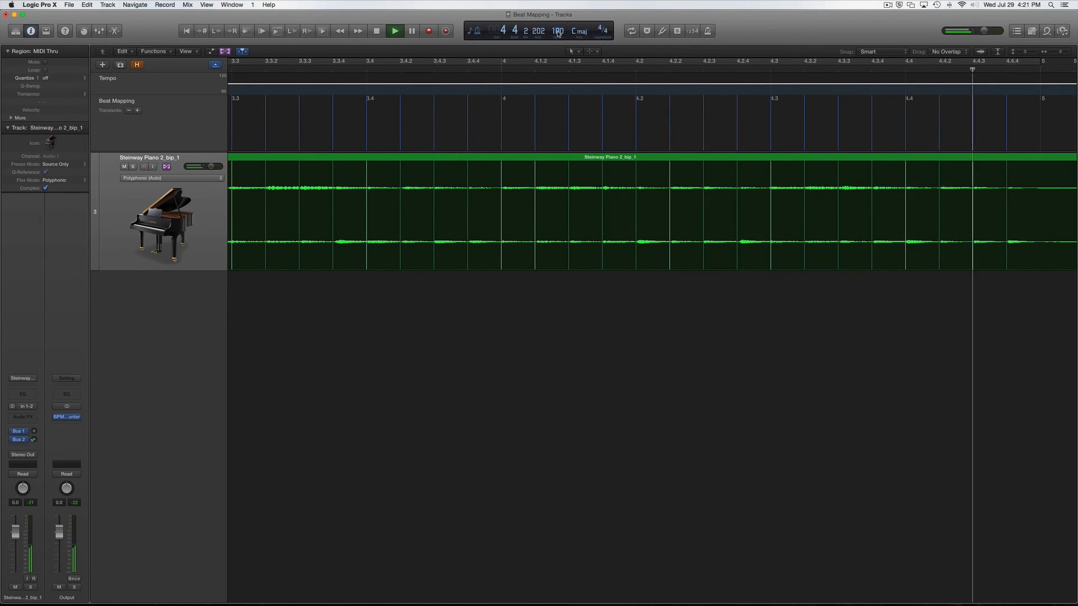
{"action": "key", "text": "space"}
{"action": "key", "text": "Return"}
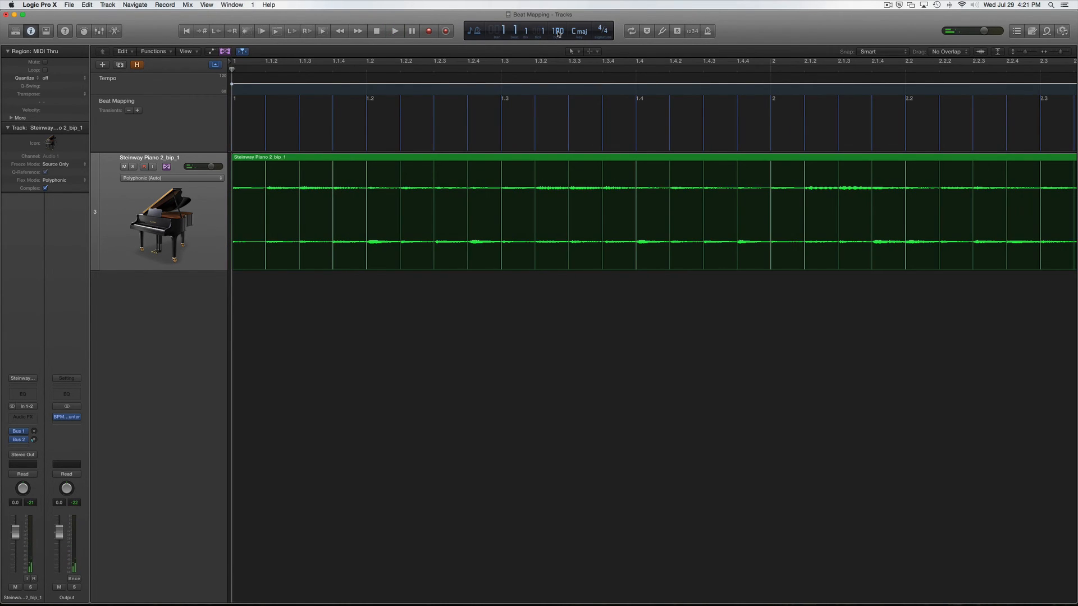
Set the tempo to 80 BPM and play the piano, lower the tempo to 40 BPM during playback, and stop.
{"action": "left_click_drag", "start_coordinate": [558, 33], "coordinate": [557, 50]}
{"action": "key", "text": "space"}
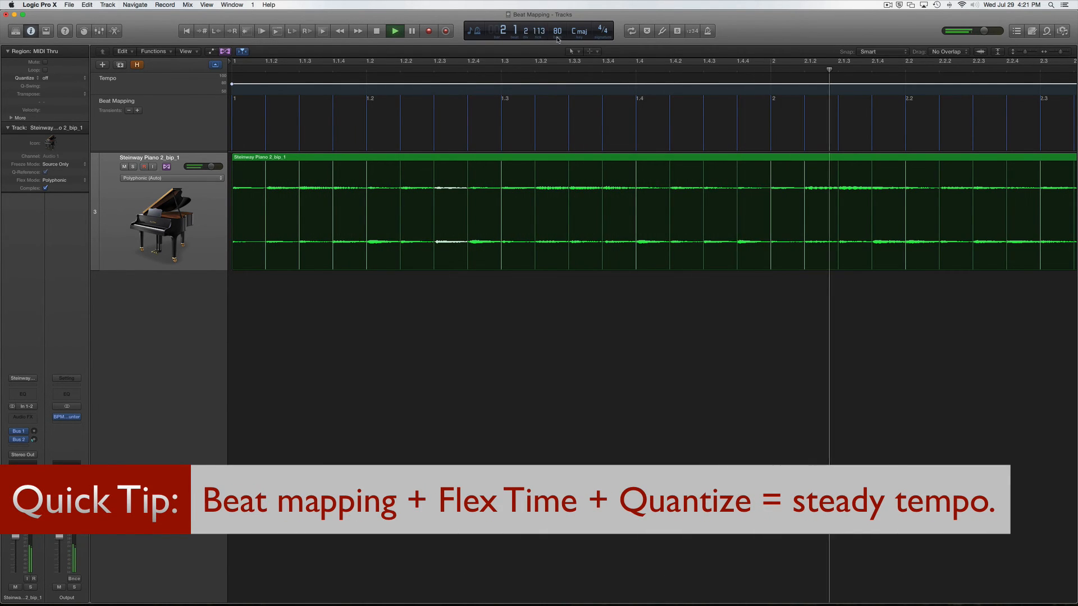
{"action": "left_click_drag", "start_coordinate": [556, 32], "coordinate": [556, 37]}
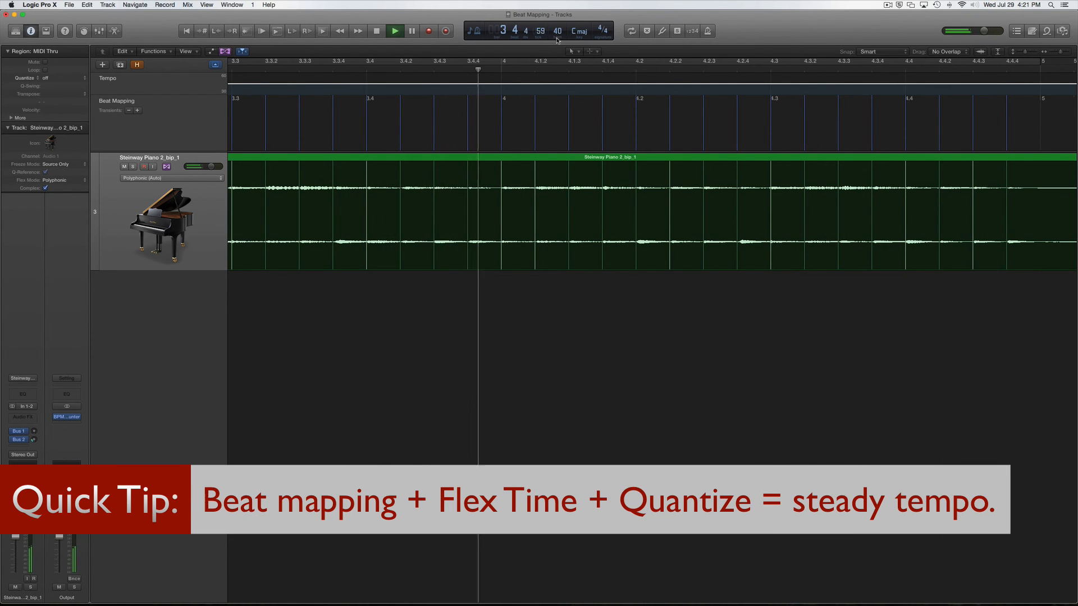
{"action": "key", "text": "space"}
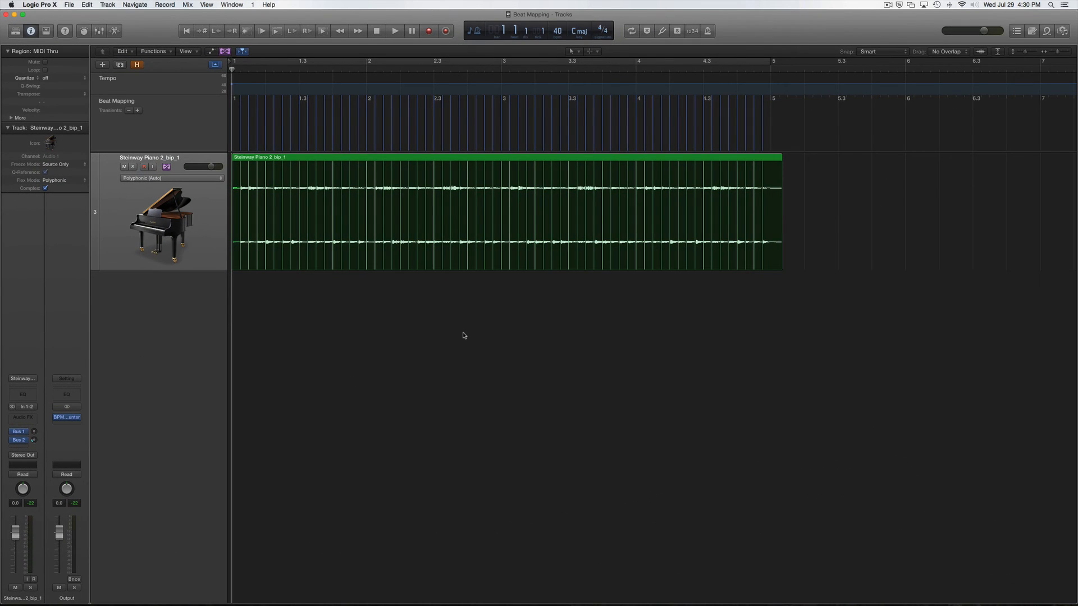